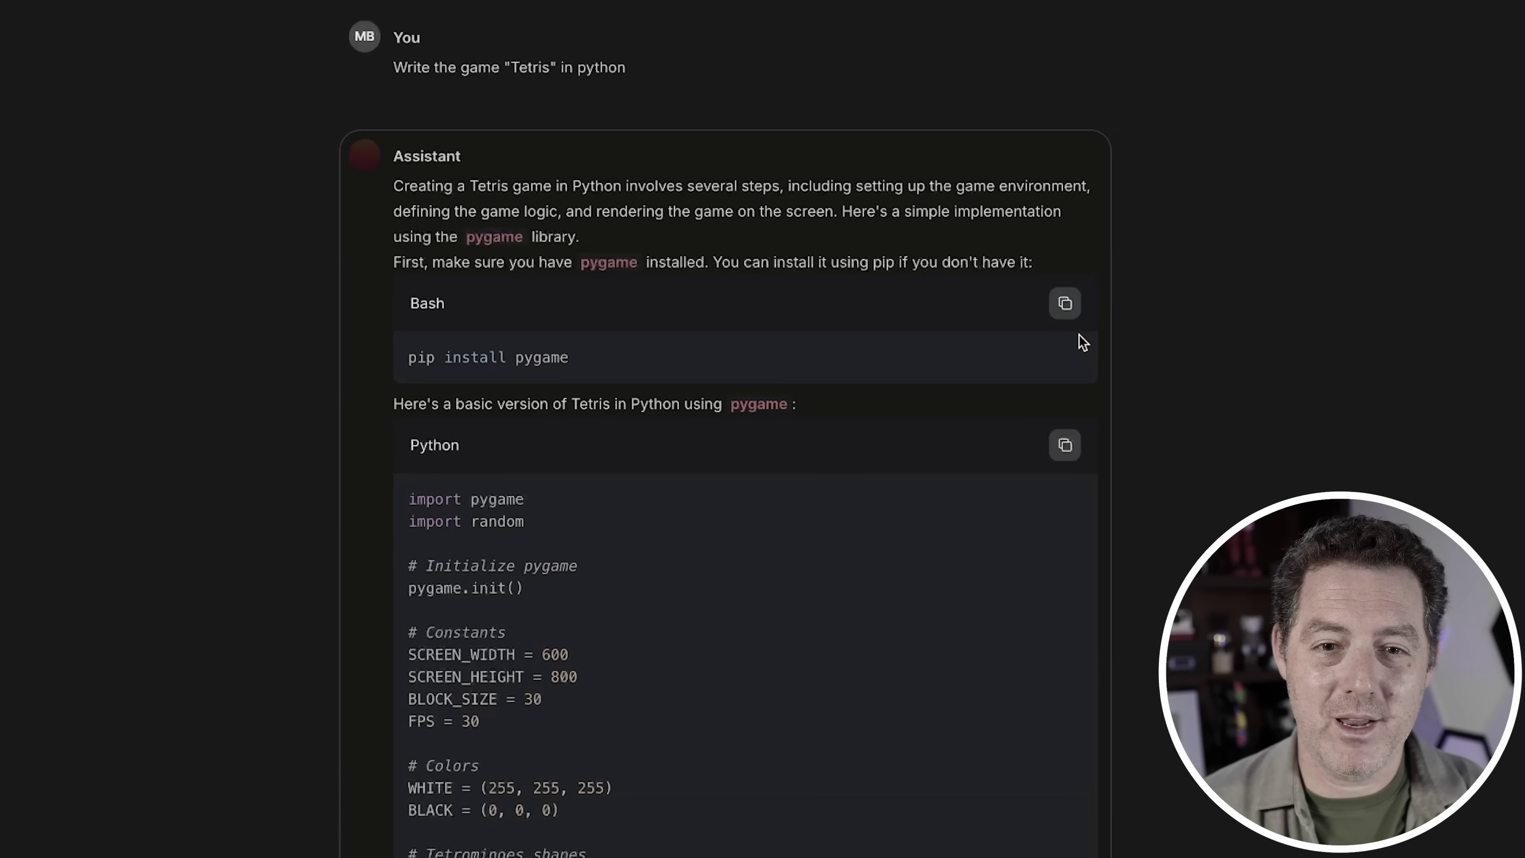
# Scroll the AI21 blog and open the post 'The Jamba 1.5 Open Model Family'
pyautogui.scroll(-3, 1080, 336)
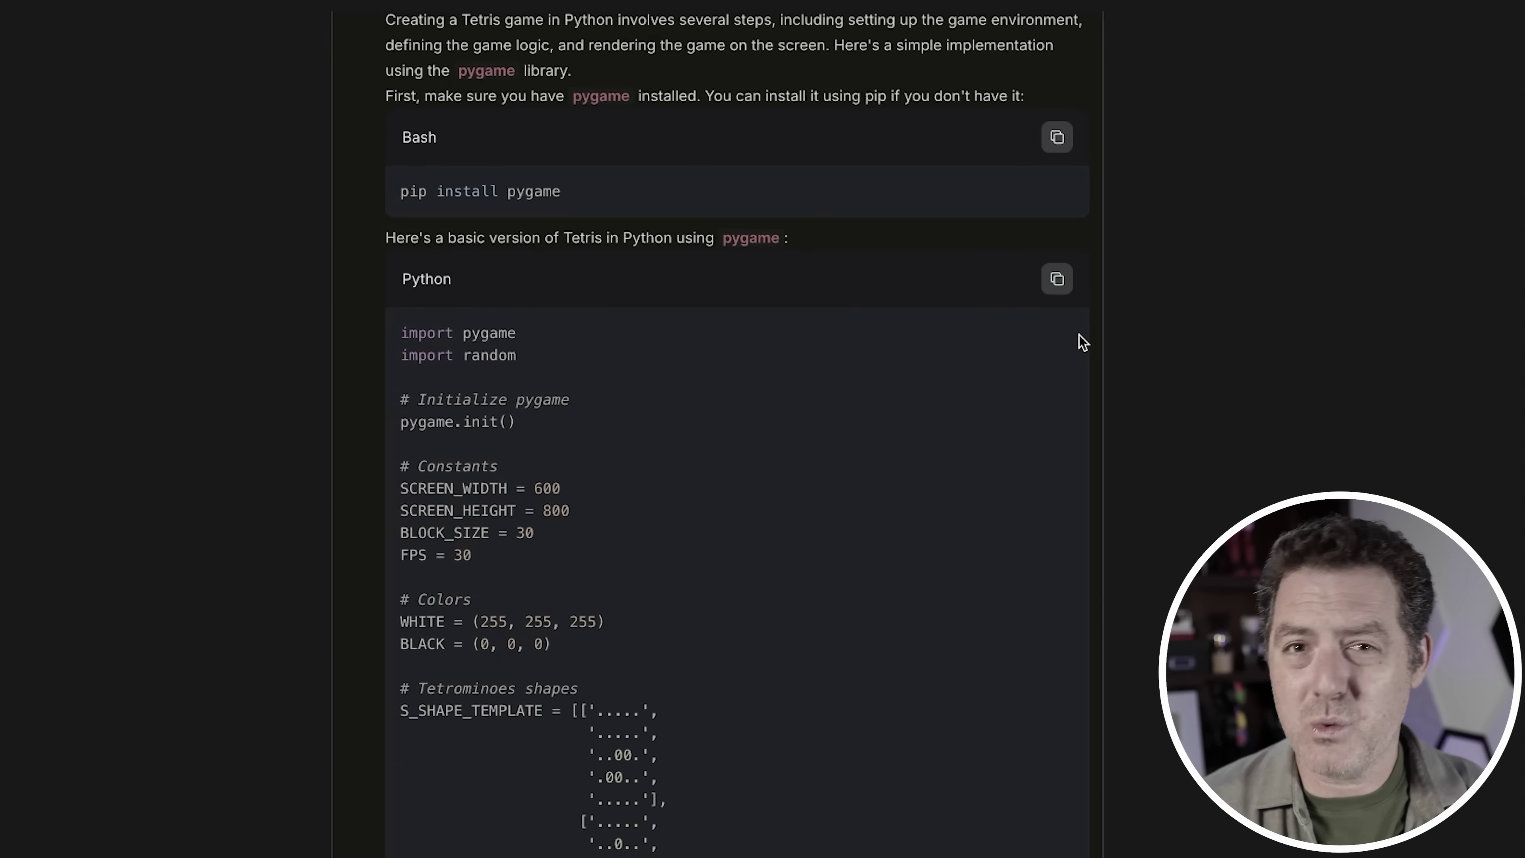
pyautogui.scroll(-4, 1079, 335)
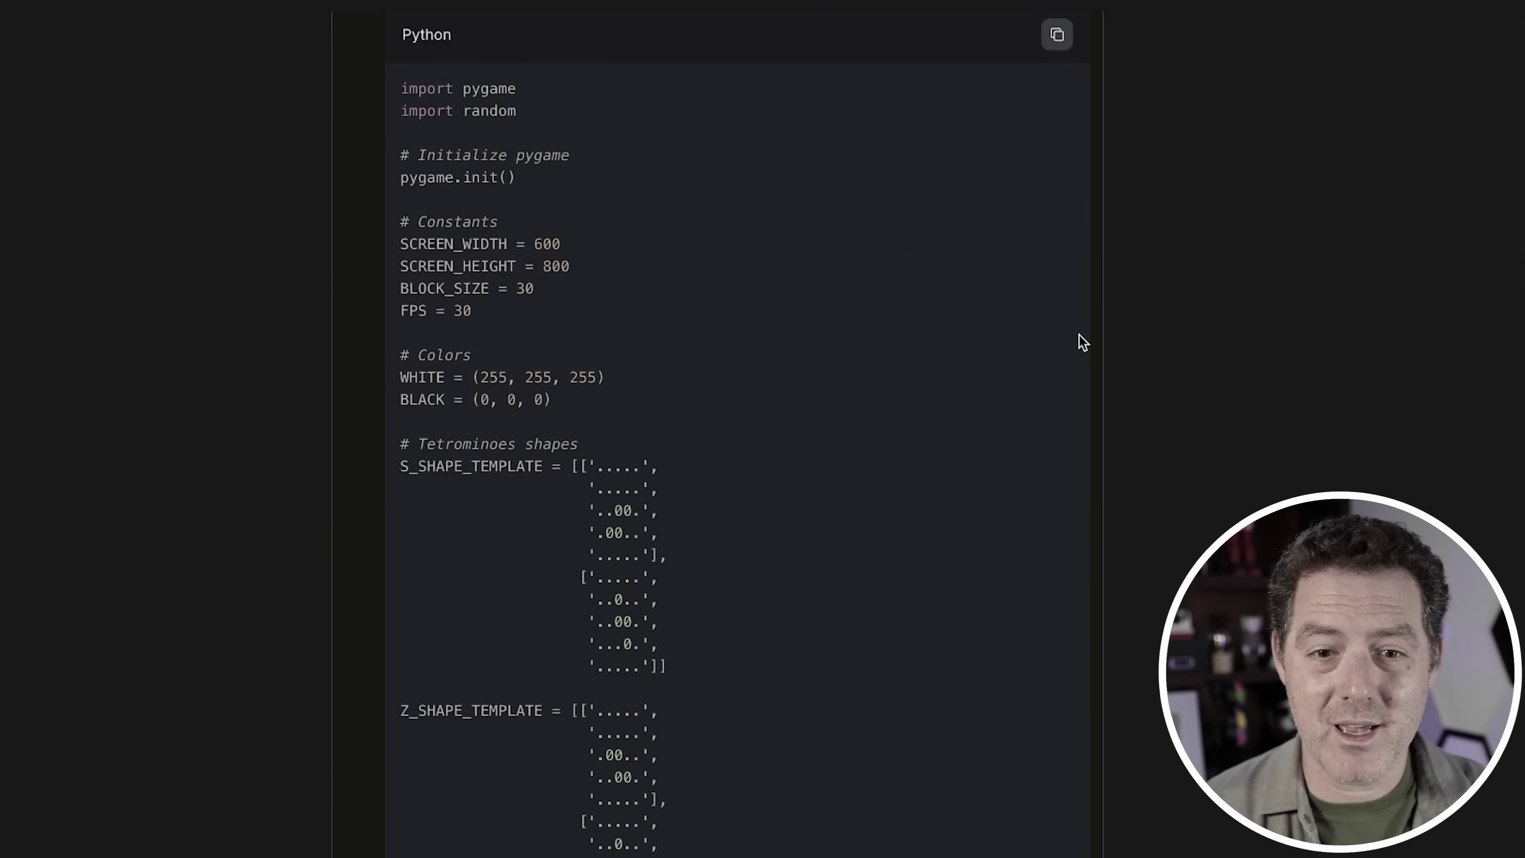
pyautogui.scroll(-20, 1083, 341)
pyautogui.click(1246, 505)
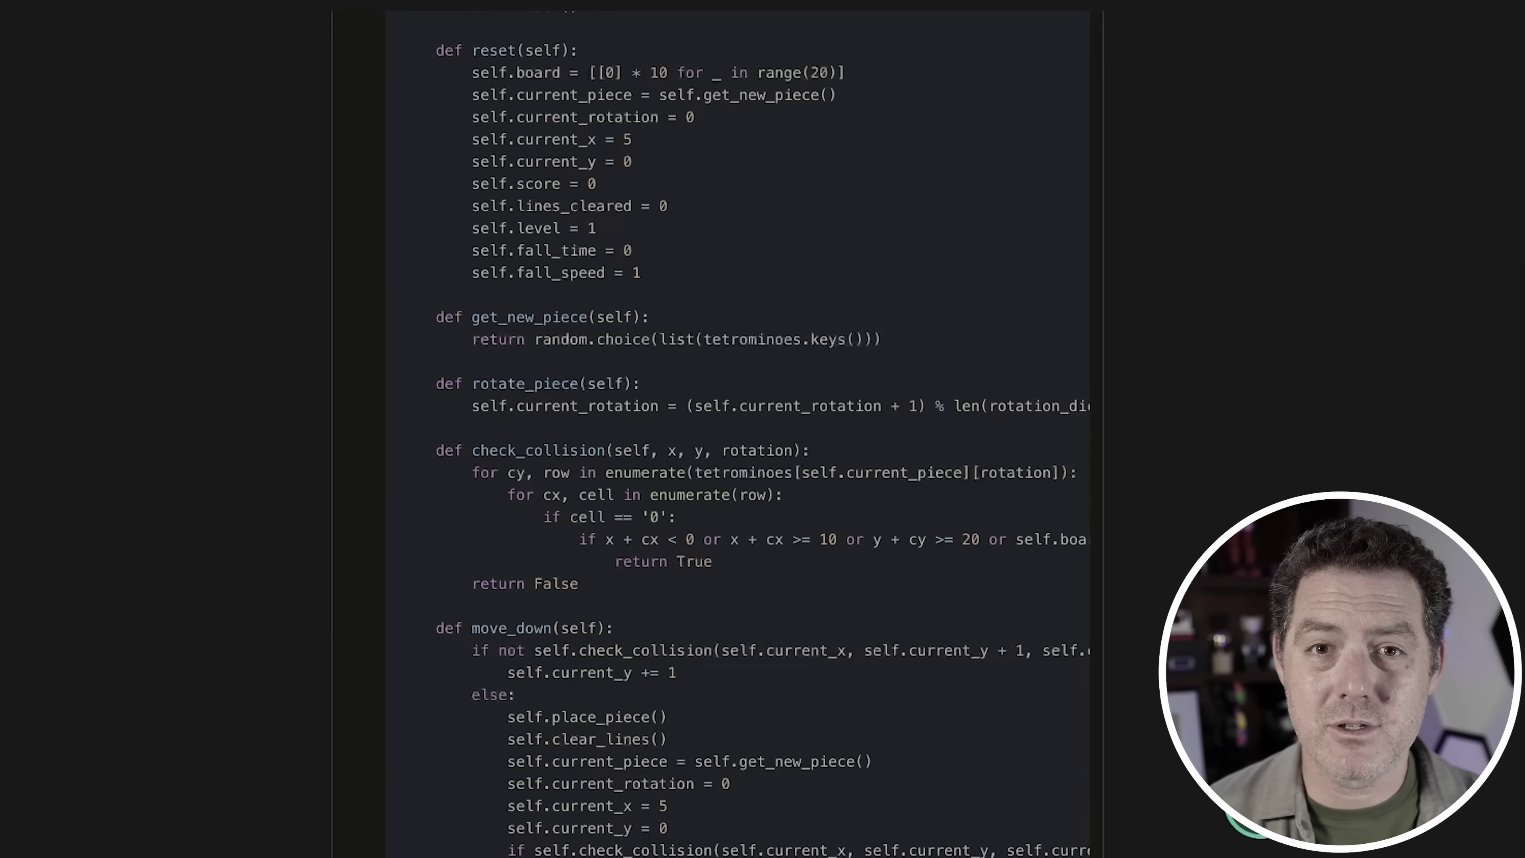
# Highlight the longest-context-window claim and reach the feature bullets (256K context, 2.5X speed)
pyautogui.scroll(-1, 737, 429)
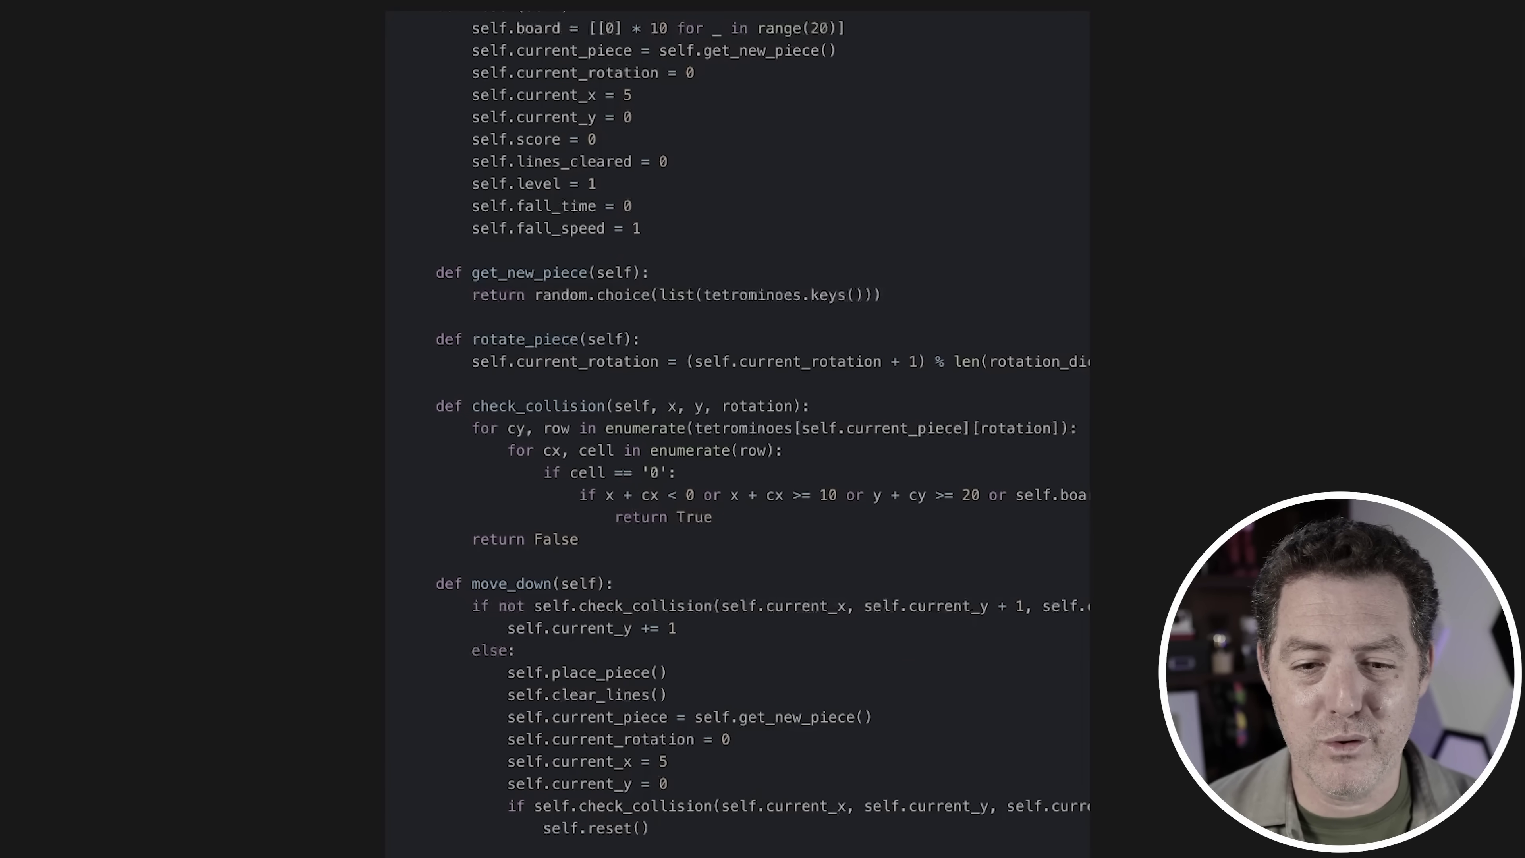
pyautogui.scroll(-15, 738, 429)
pyautogui.scroll(-1, 737, 428)
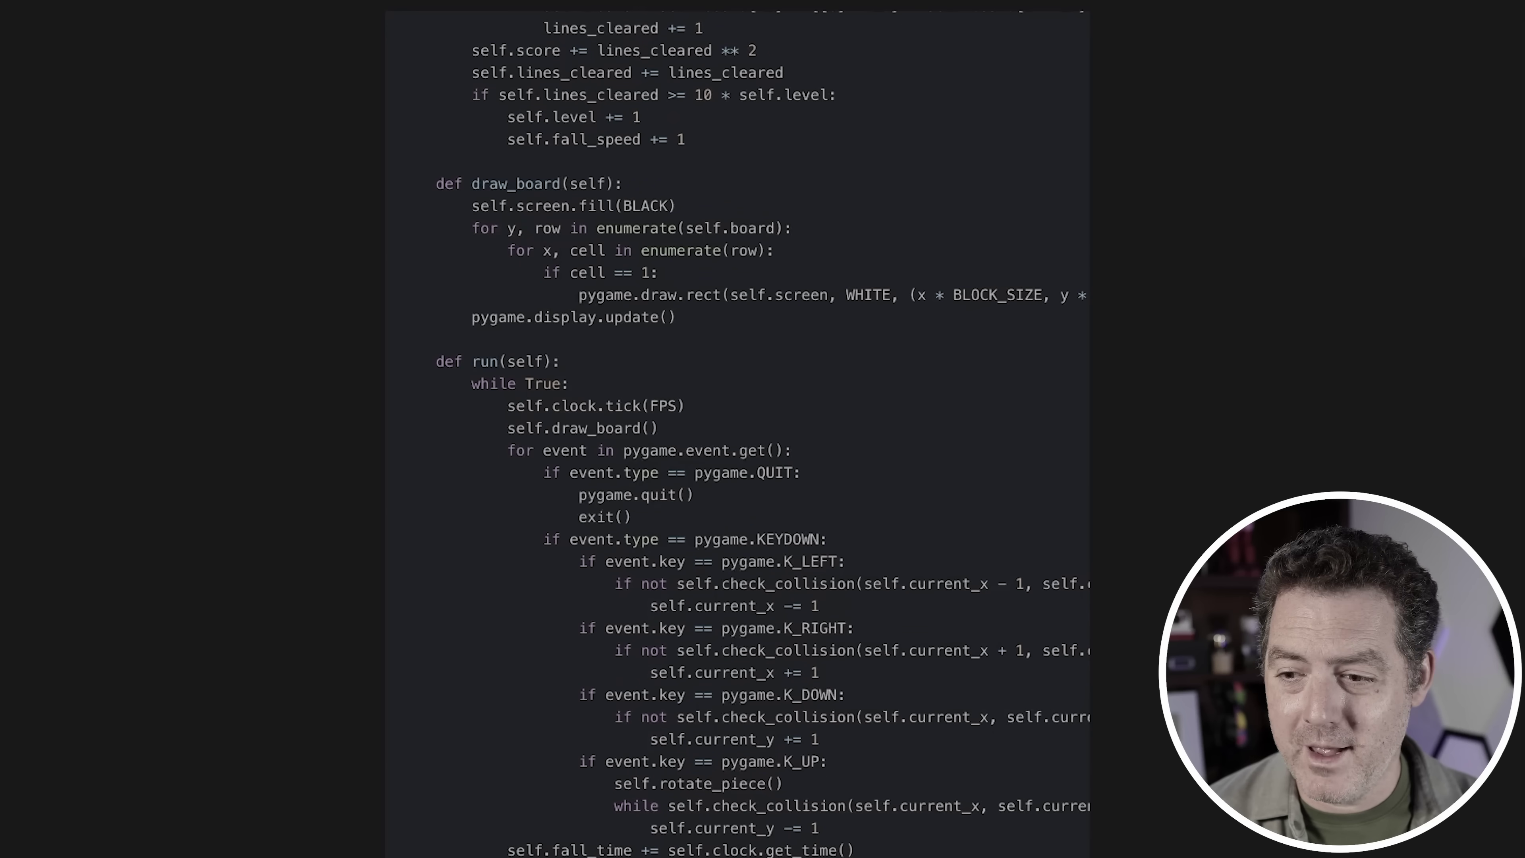
pyautogui.scroll(-1, 737, 429)
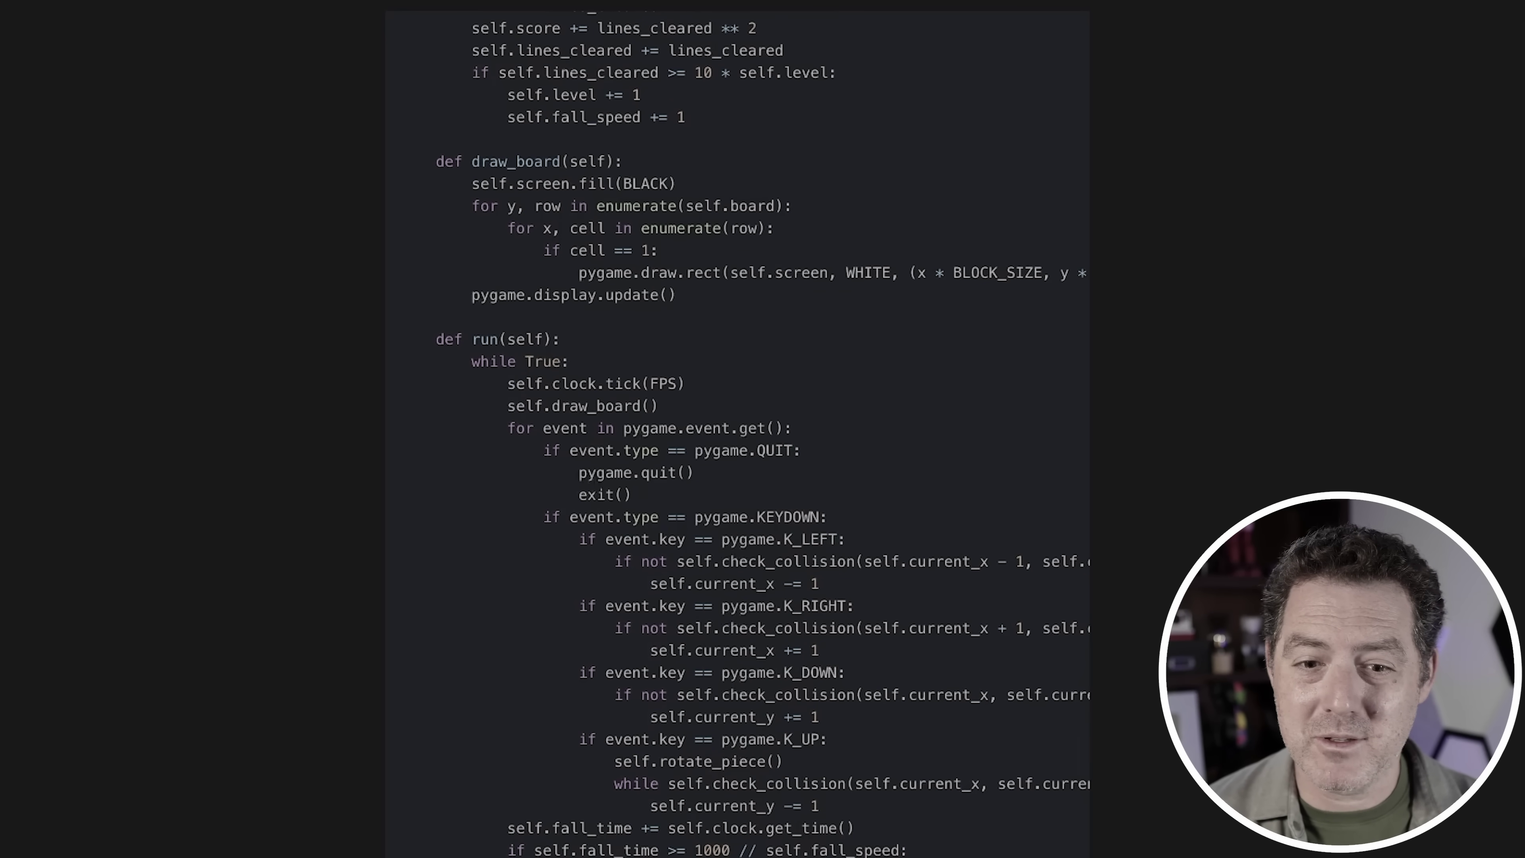
pyautogui.scroll(-2, 737, 429)
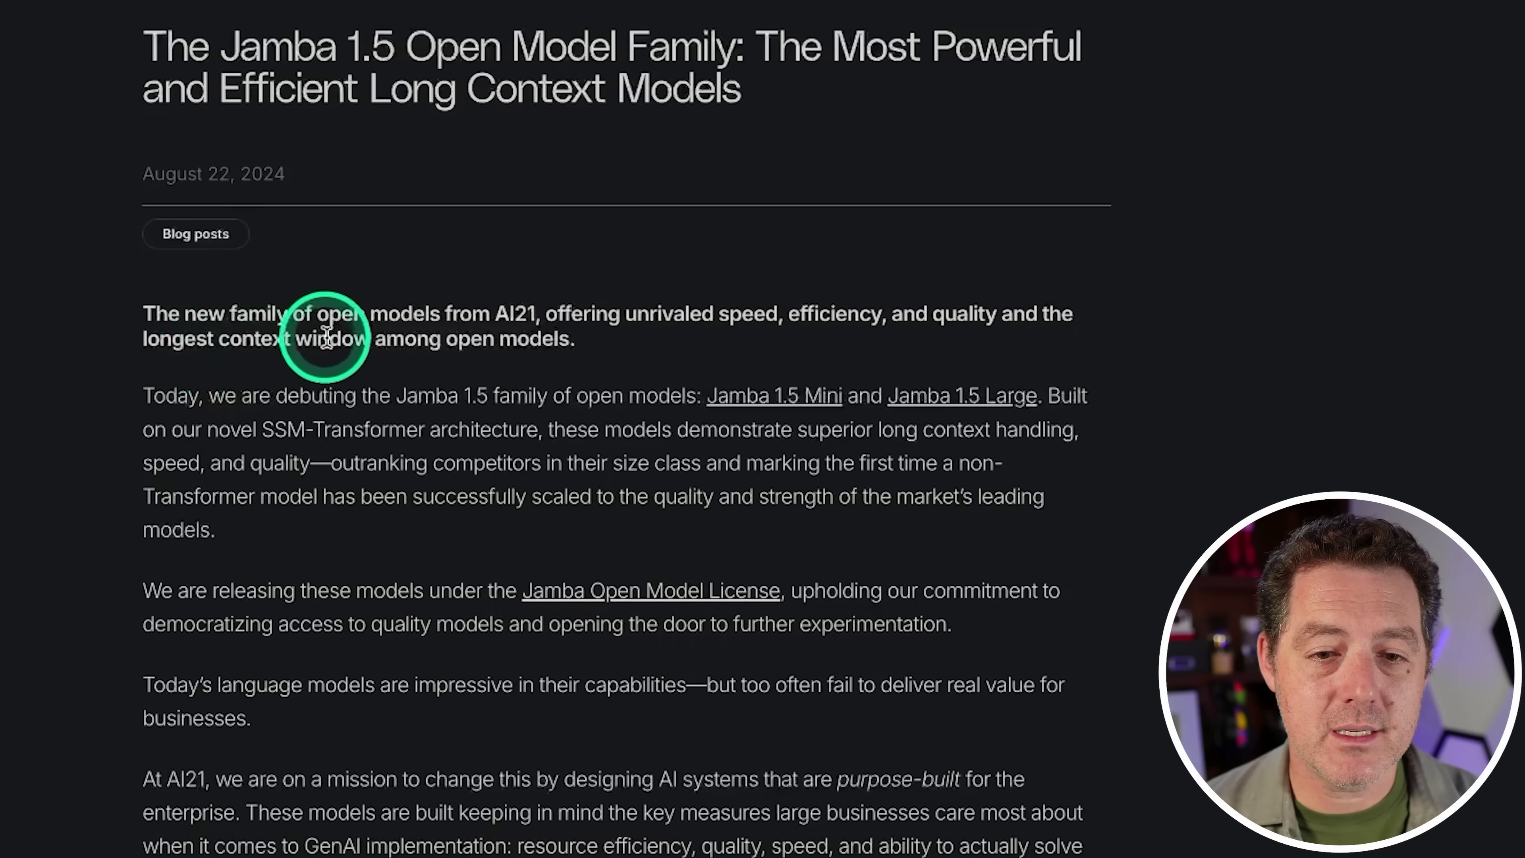
pyautogui.moveTo(353, 338); pyautogui.dragTo(544, 340)
pyautogui.click(624, 355)
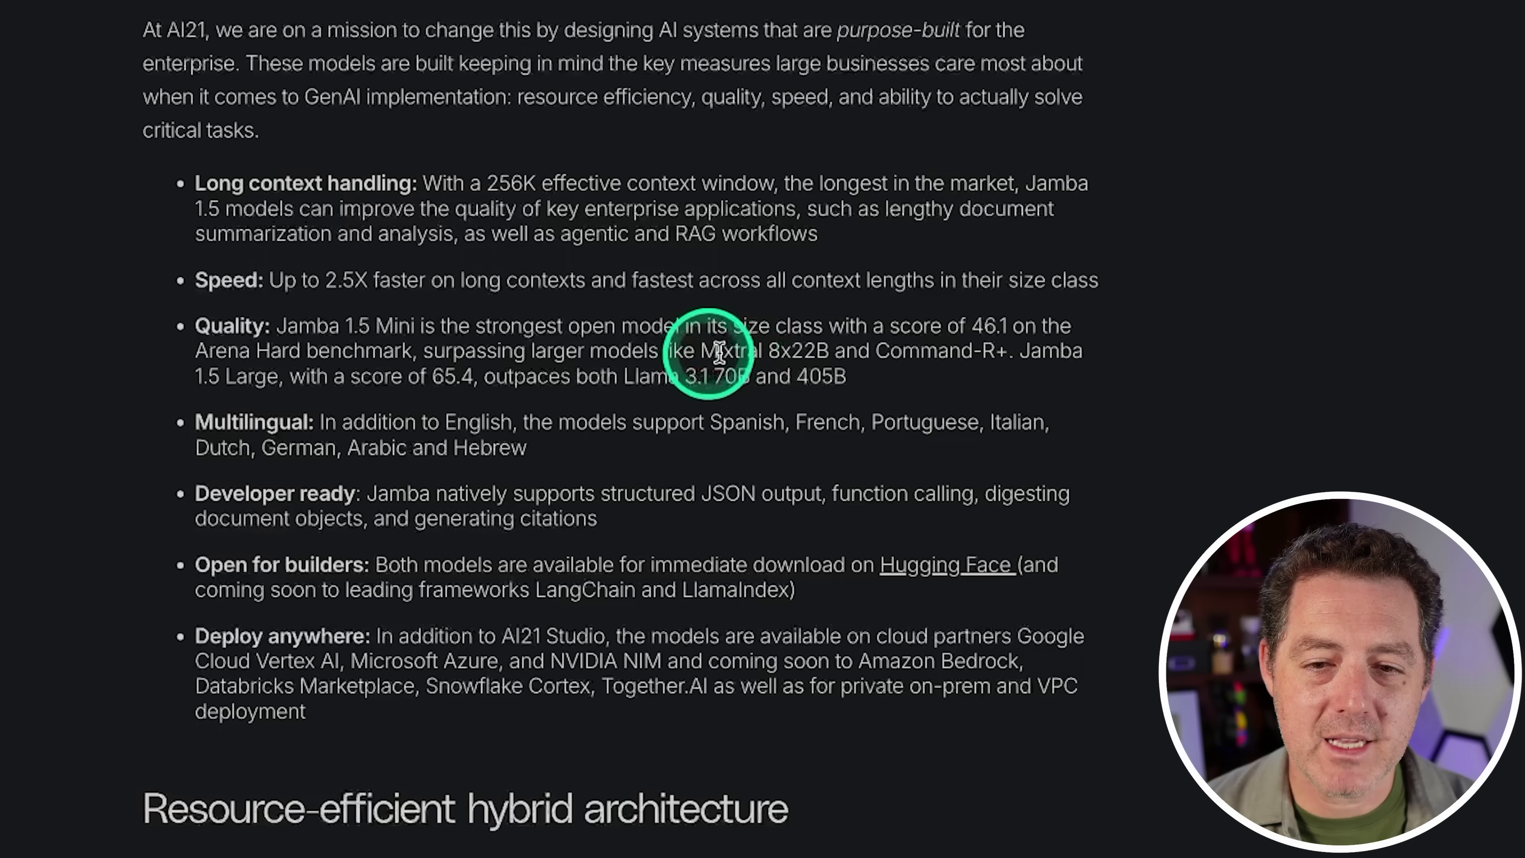
pyautogui.moveTo(702, 351); pyautogui.dragTo(837, 352)
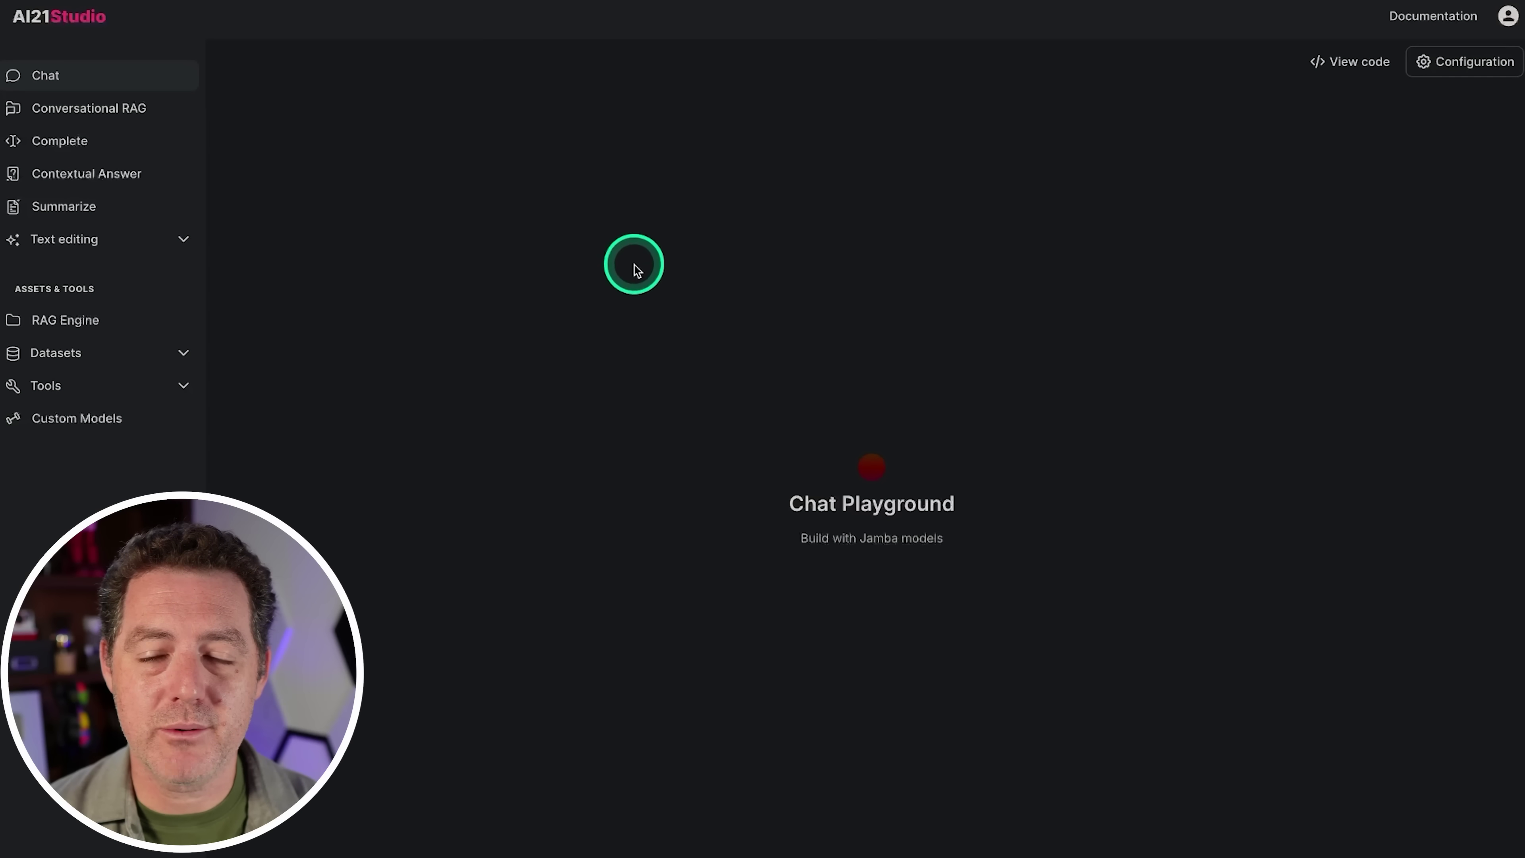
# Open the chat's model configuration to use Jamba-1.5-large with max completion length 4096
pyautogui.click(1490, 75)
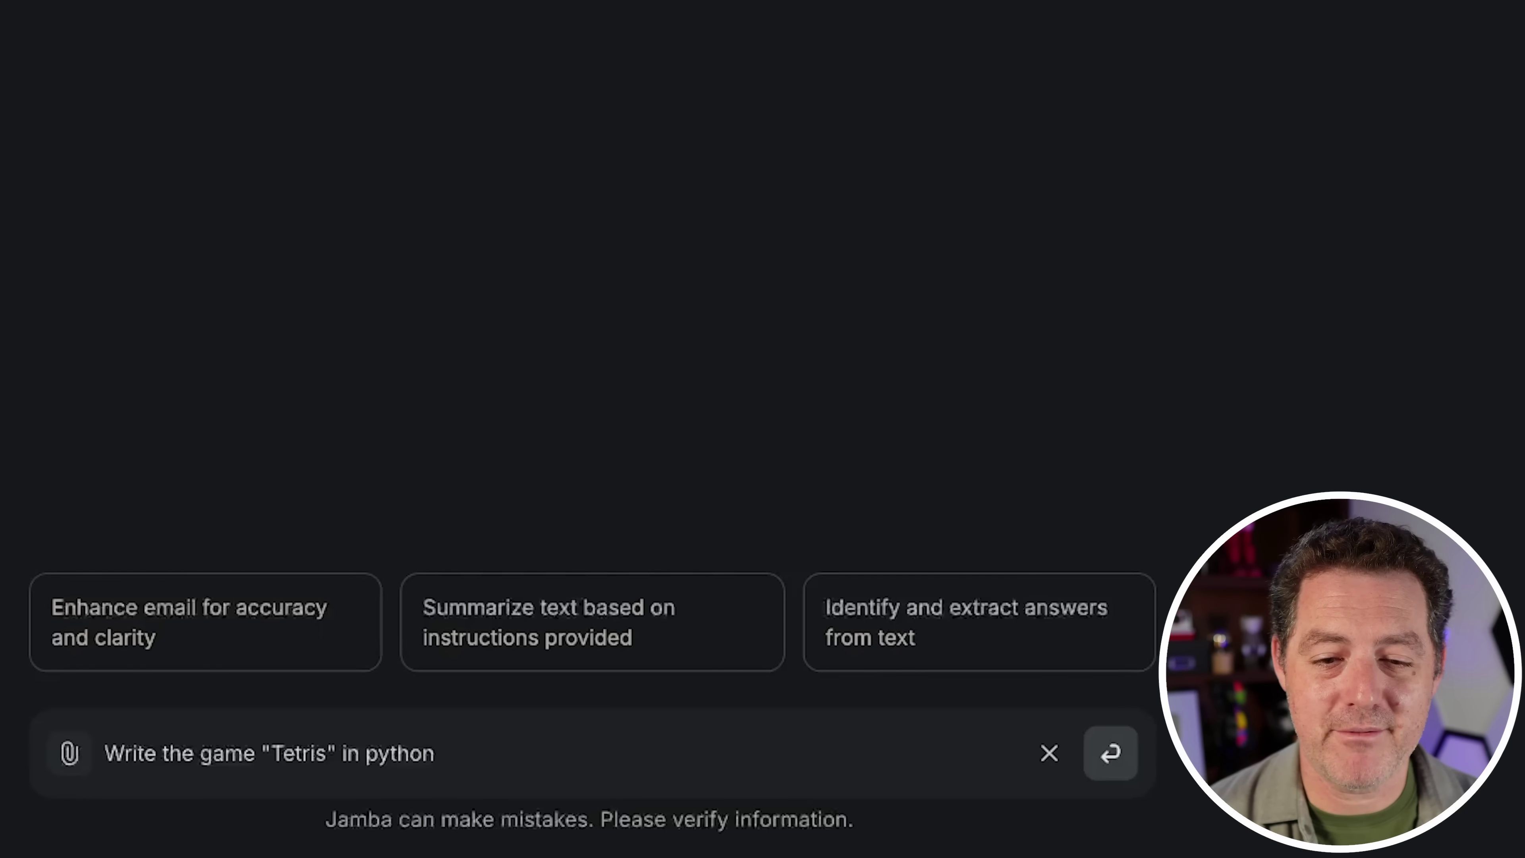
# Send the prompt 'Write the game "Tetris" in python' to Jamba
pyautogui.press('Return')
pyautogui.click(525, 170)
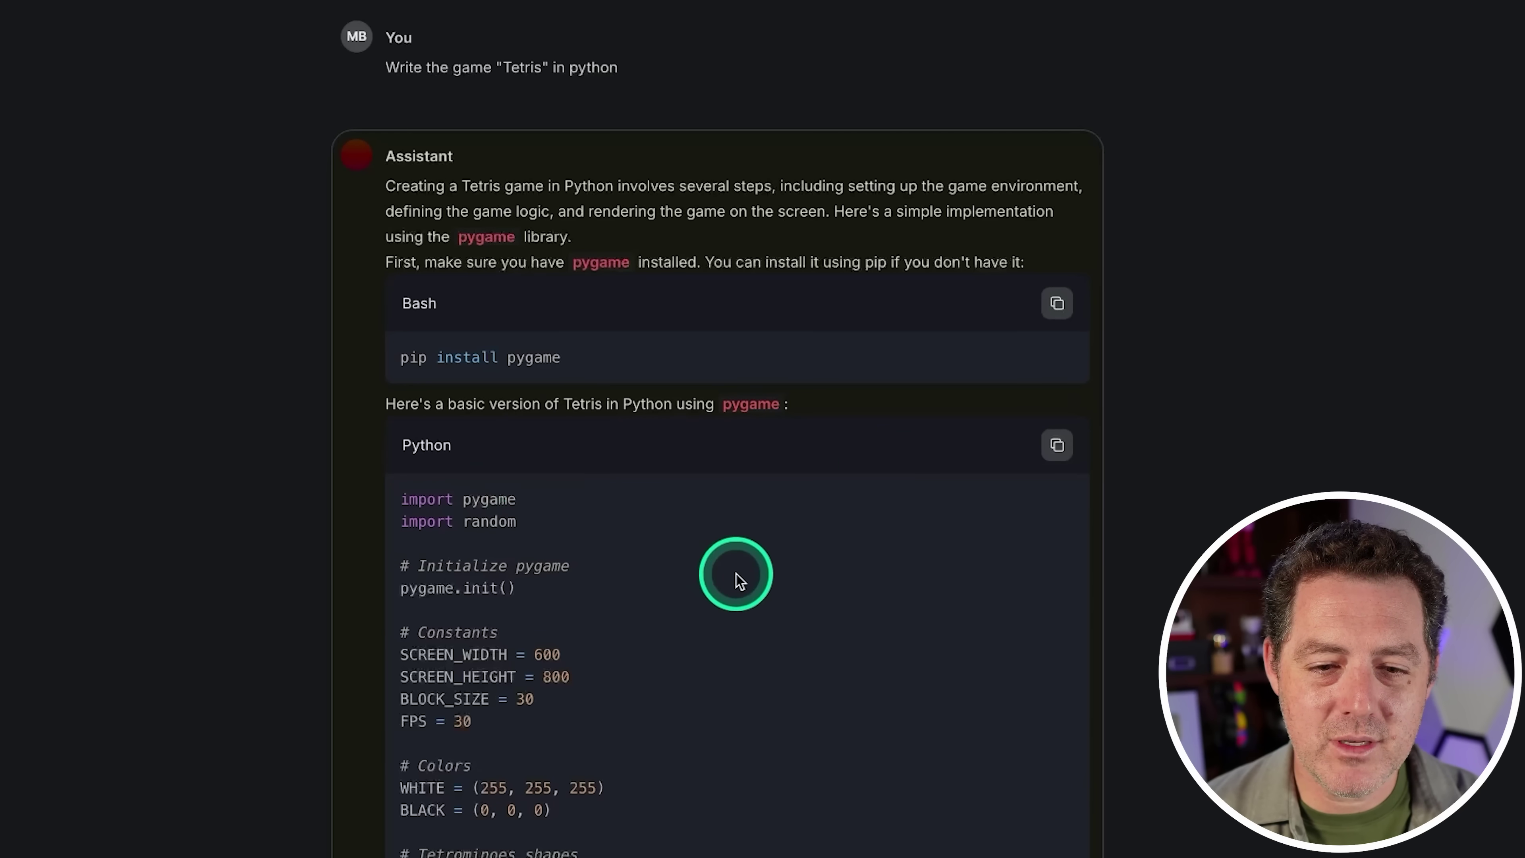
# Scroll through Jamba's generated pygame Tetris code to review it
pyautogui.scroll(-8, 735, 574)
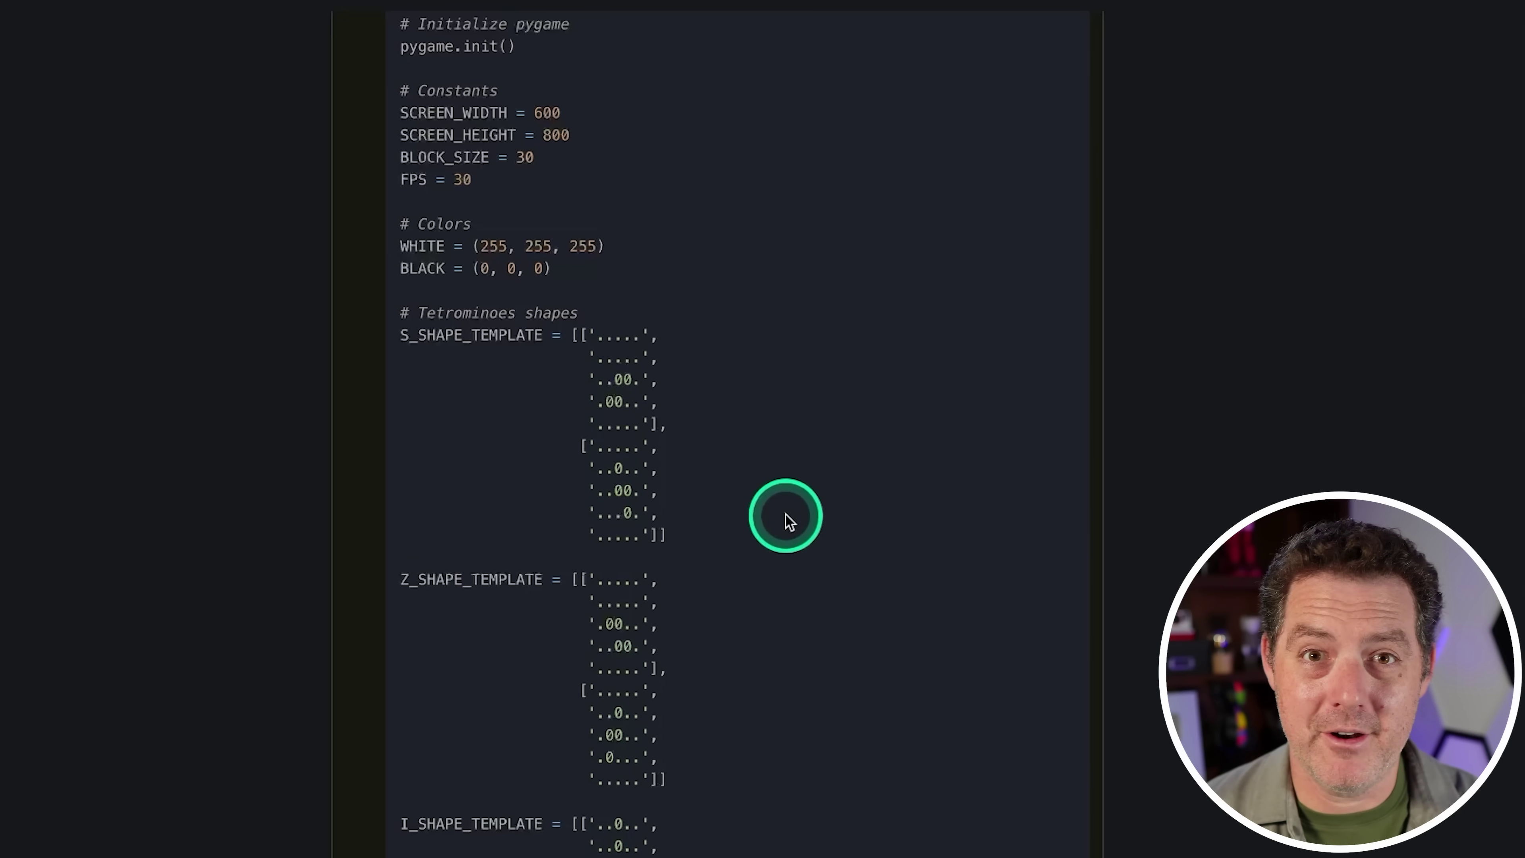
pyautogui.scroll(-20, 828, 560)
pyautogui.scroll(-6, 828, 568)
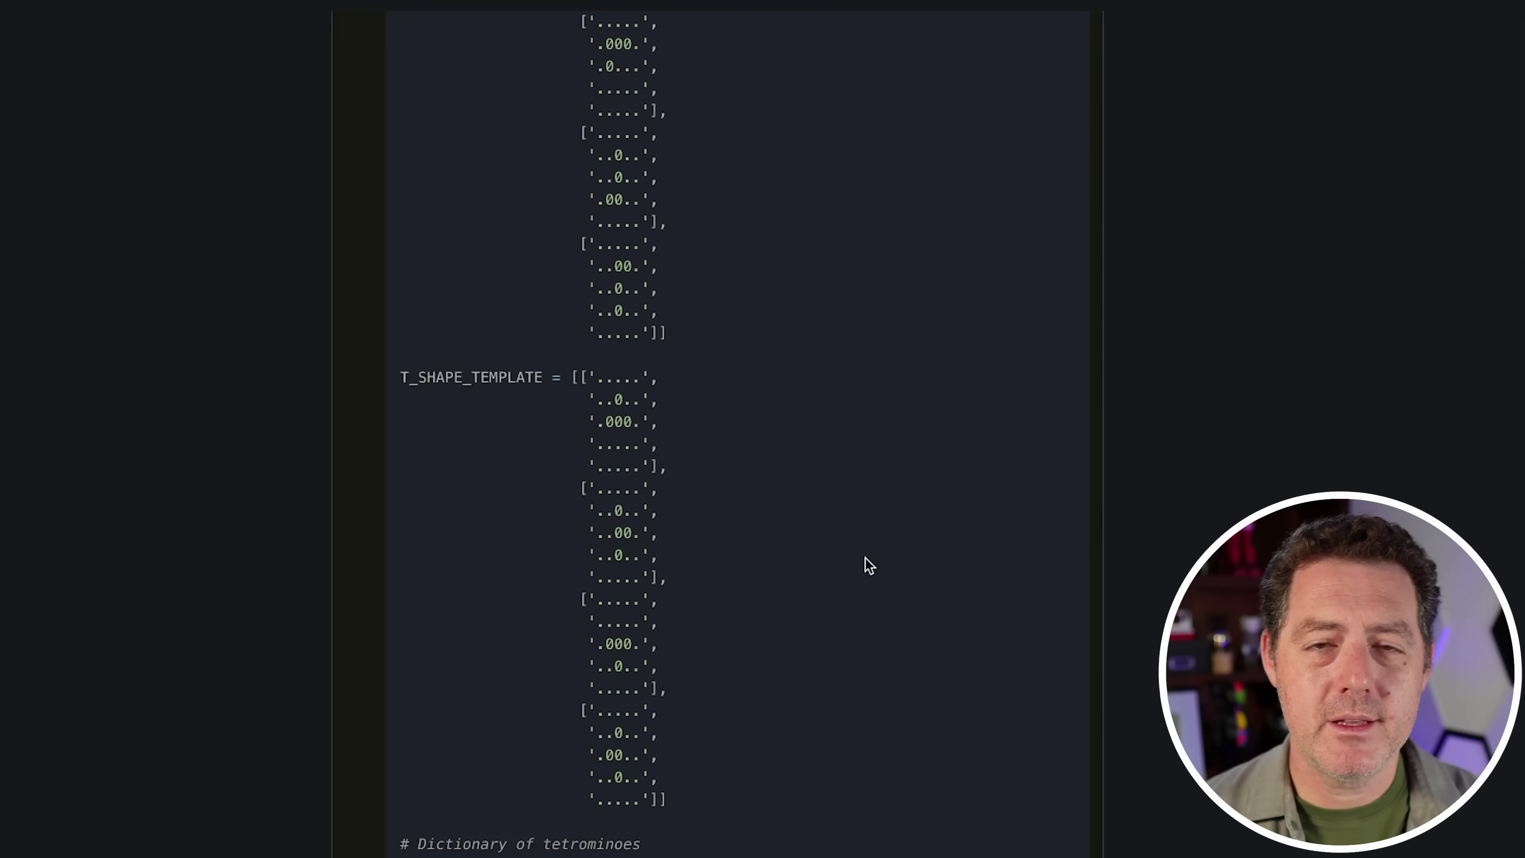
pyautogui.scroll(-11, 844, 293)
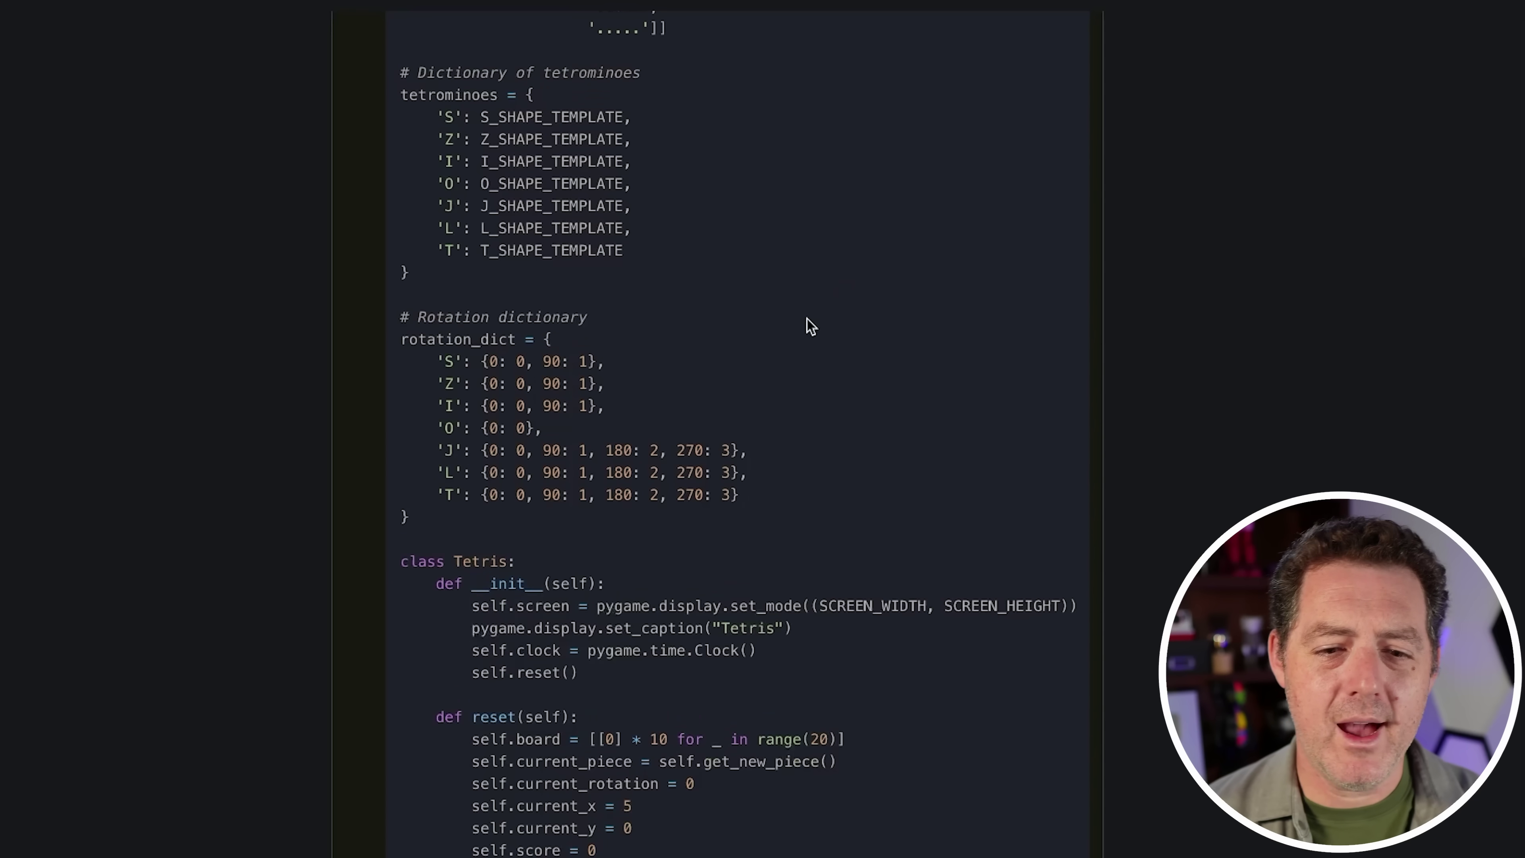
pyautogui.scroll(-1, 806, 319)
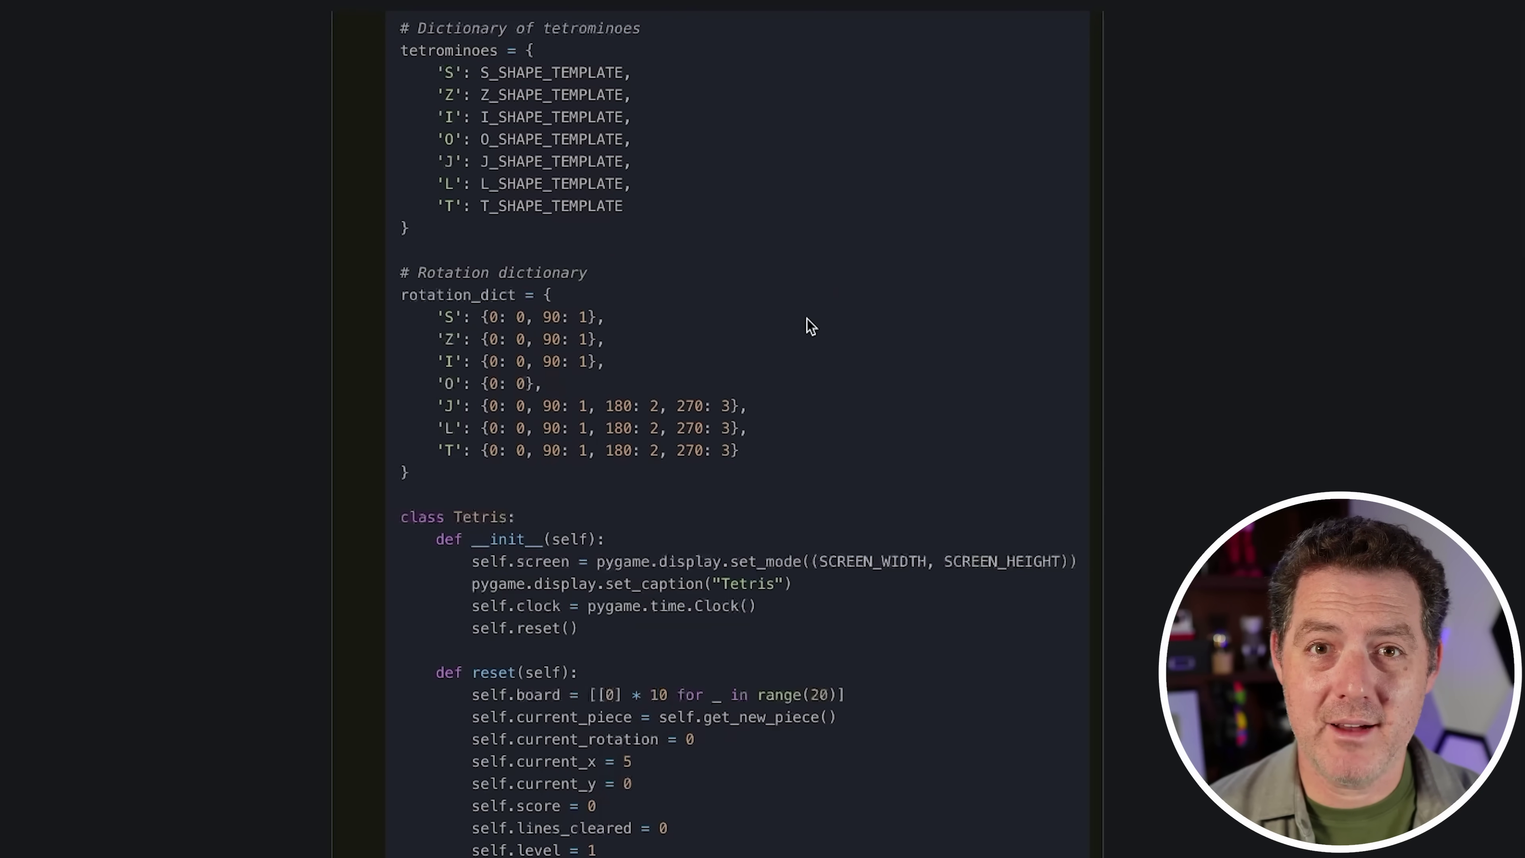
pyautogui.scroll(-1, 806, 318)
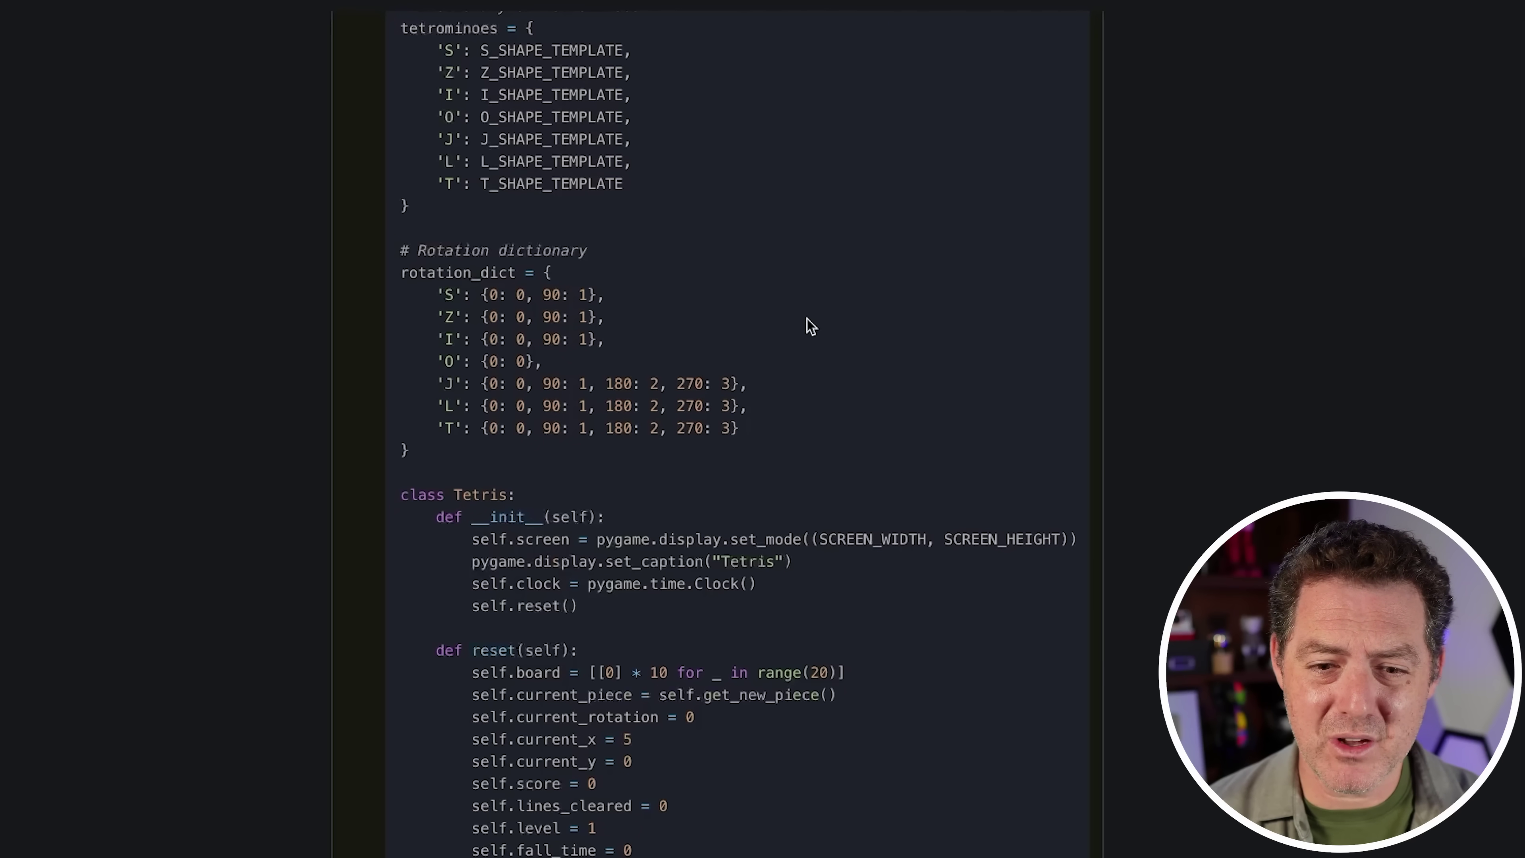
pyautogui.scroll(-1, 806, 319)
pyautogui.scroll(-3, 806, 326)
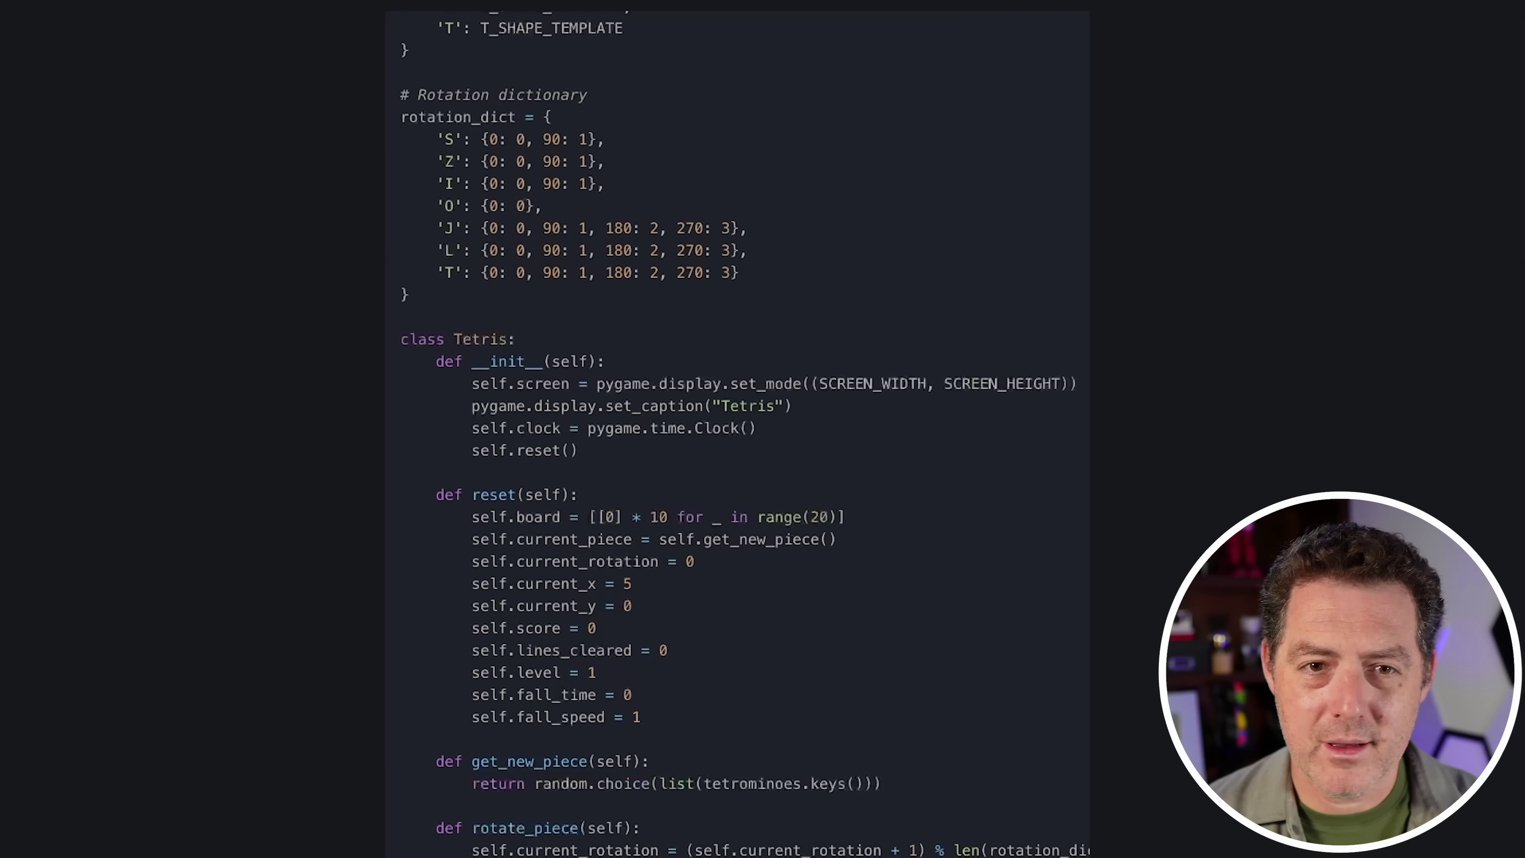
pyautogui.scroll(-1, 1297, 481)
pyautogui.scroll(-2, 1297, 481)
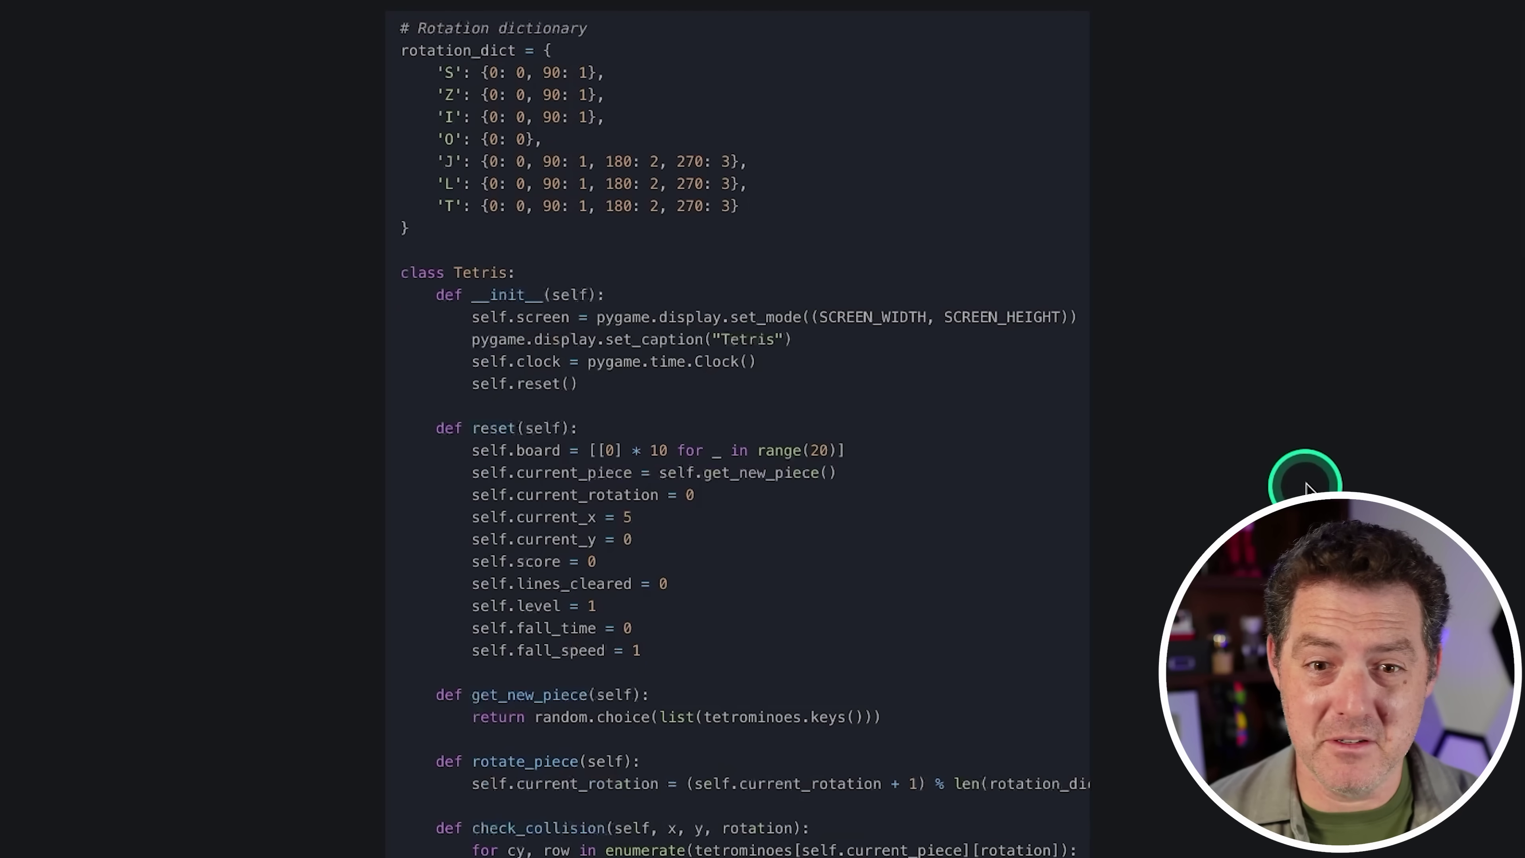
pyautogui.scroll(-3, 1297, 474)
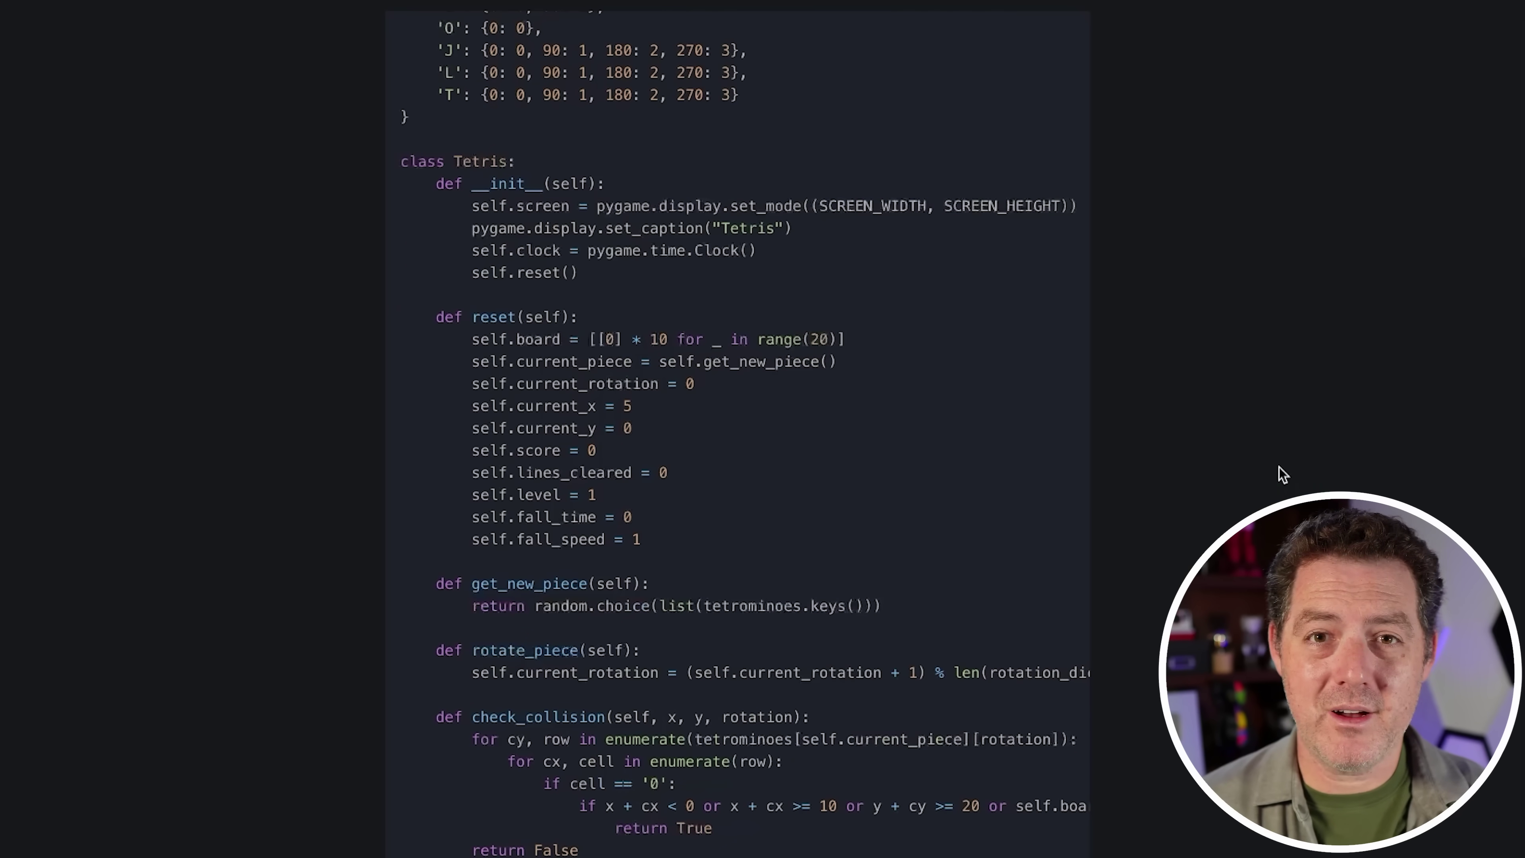
pyautogui.scroll(-1, 1278, 467)
pyautogui.scroll(-7, 1278, 480)
pyautogui.click(1261, 501)
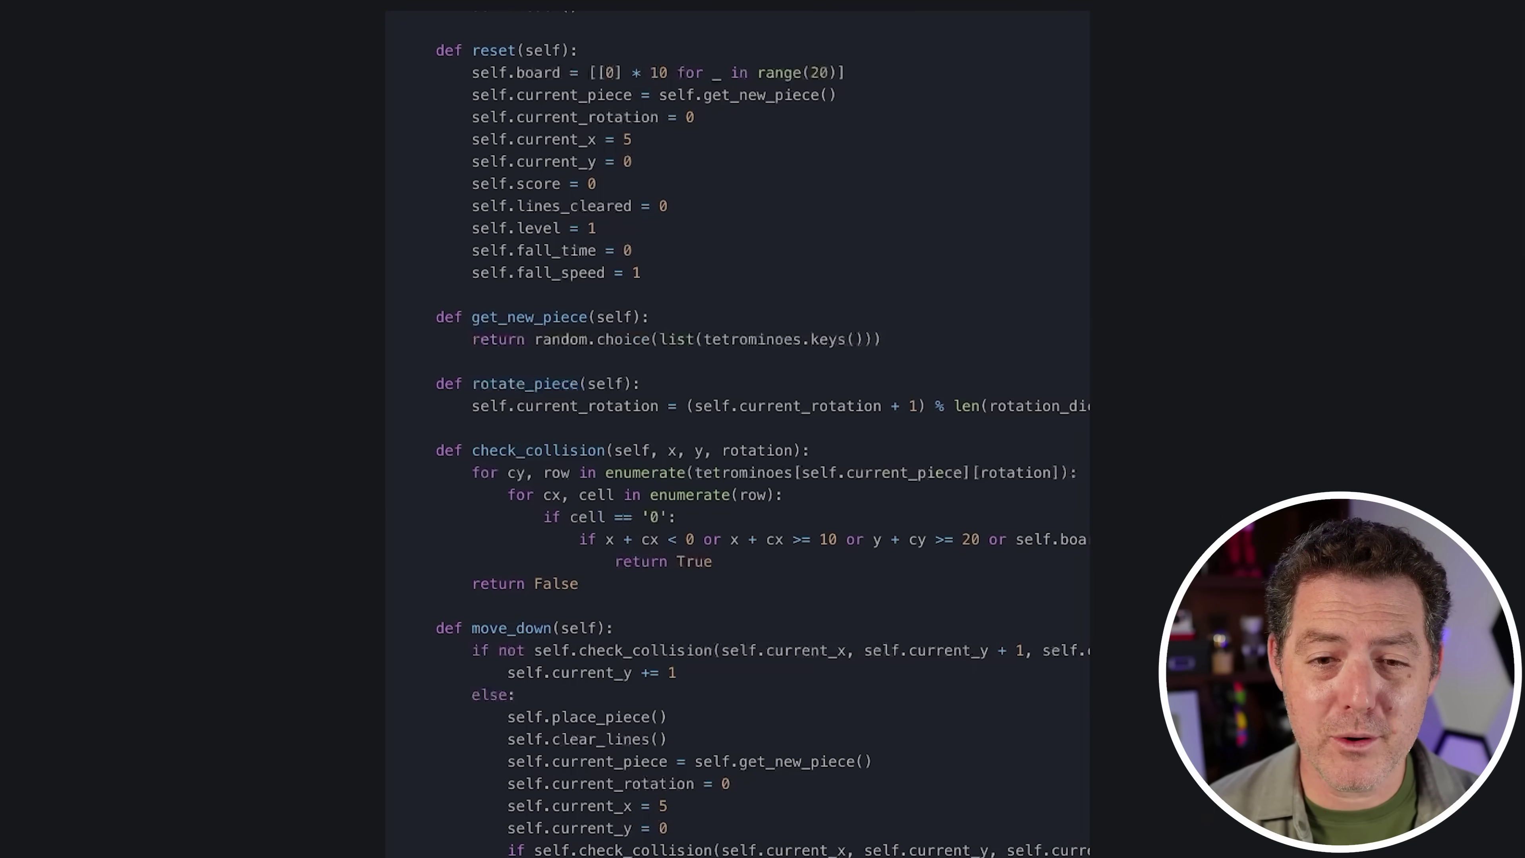
# Copy the Tetris Python code block from Jamba's reply
pyautogui.scroll(-1, 1249, 829)
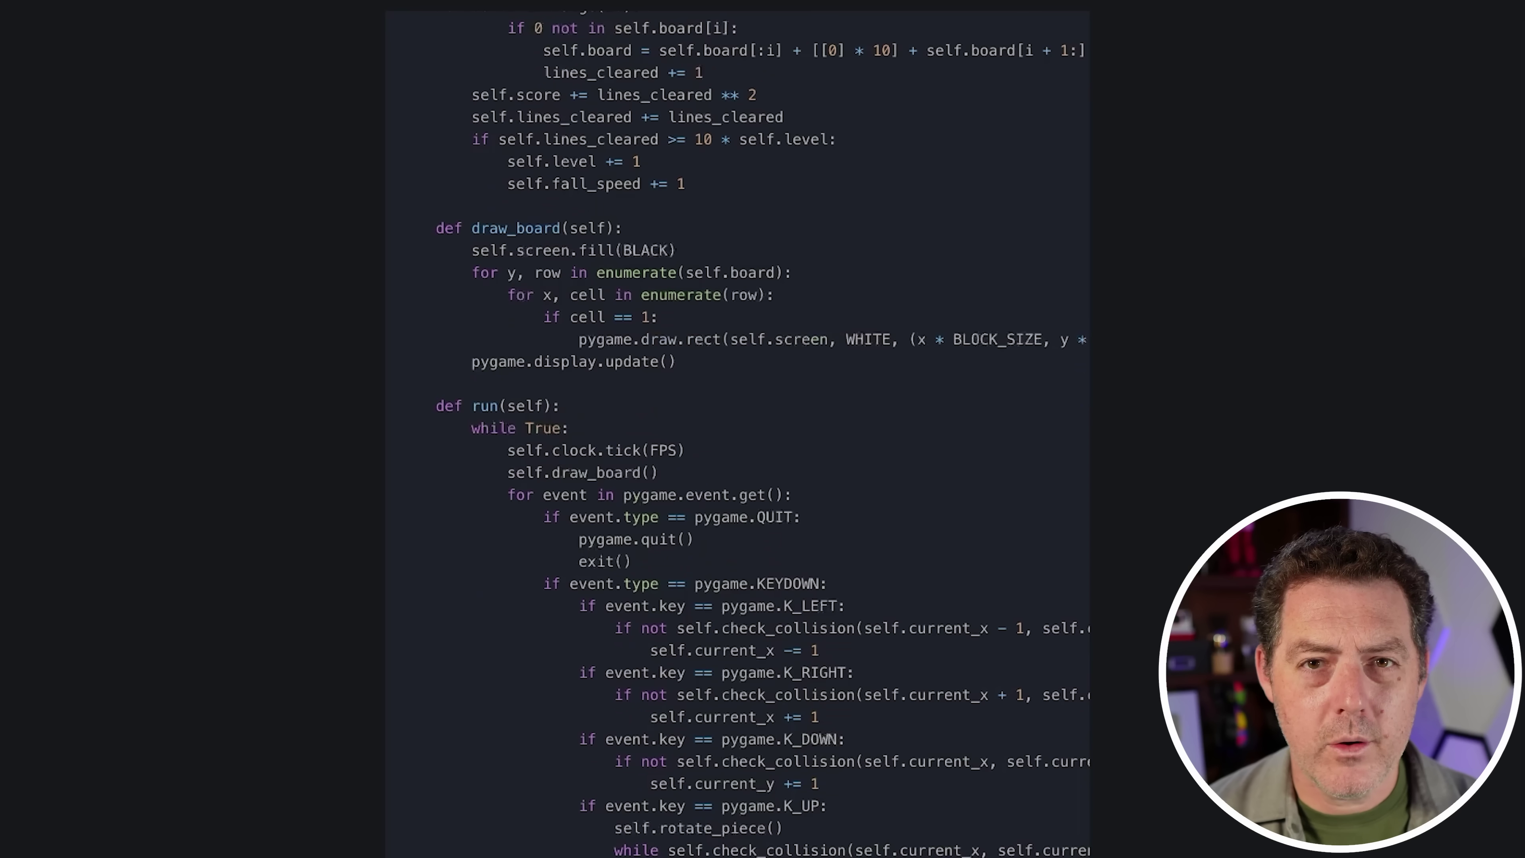
pyautogui.scroll(-1, 739, 439)
pyautogui.scroll(-1, 739, 439)
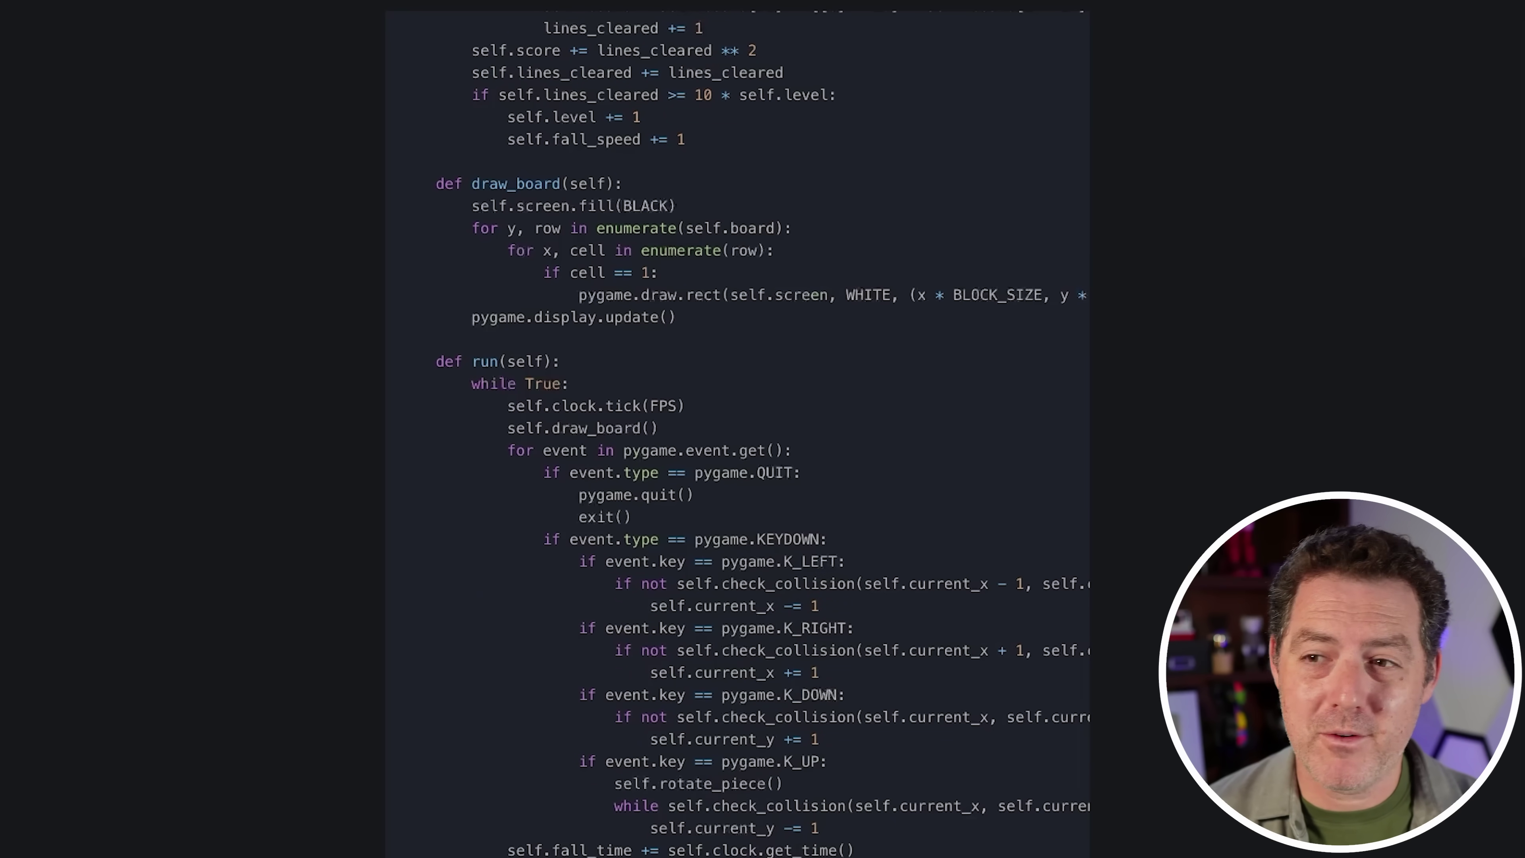
pyautogui.scroll(-1, 738, 438)
pyautogui.scroll(-2, 738, 439)
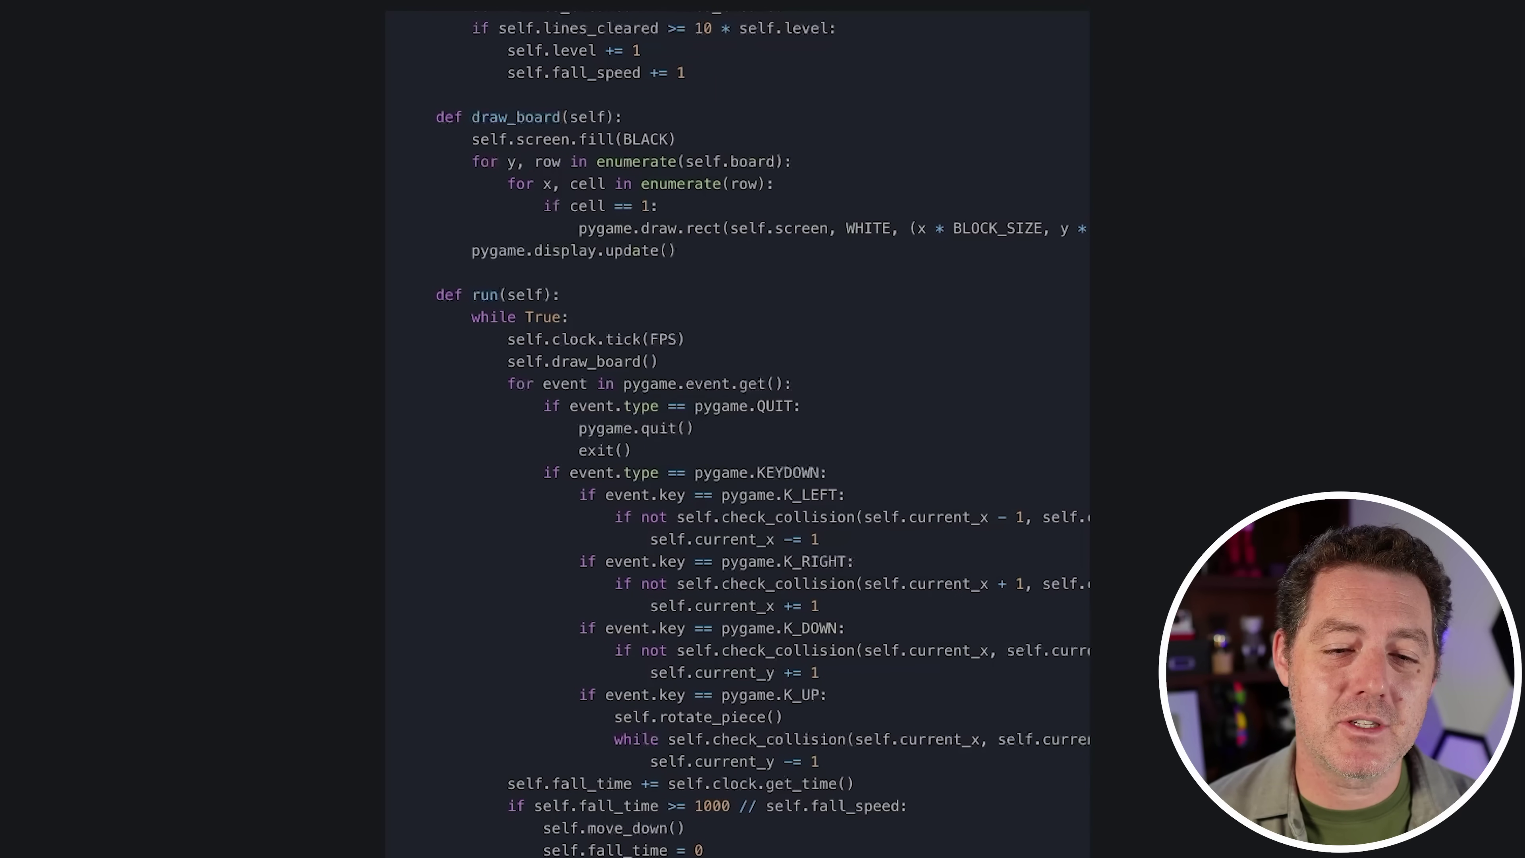
pyautogui.scroll(-1, 739, 439)
pyautogui.scroll(-1, 1089, 800)
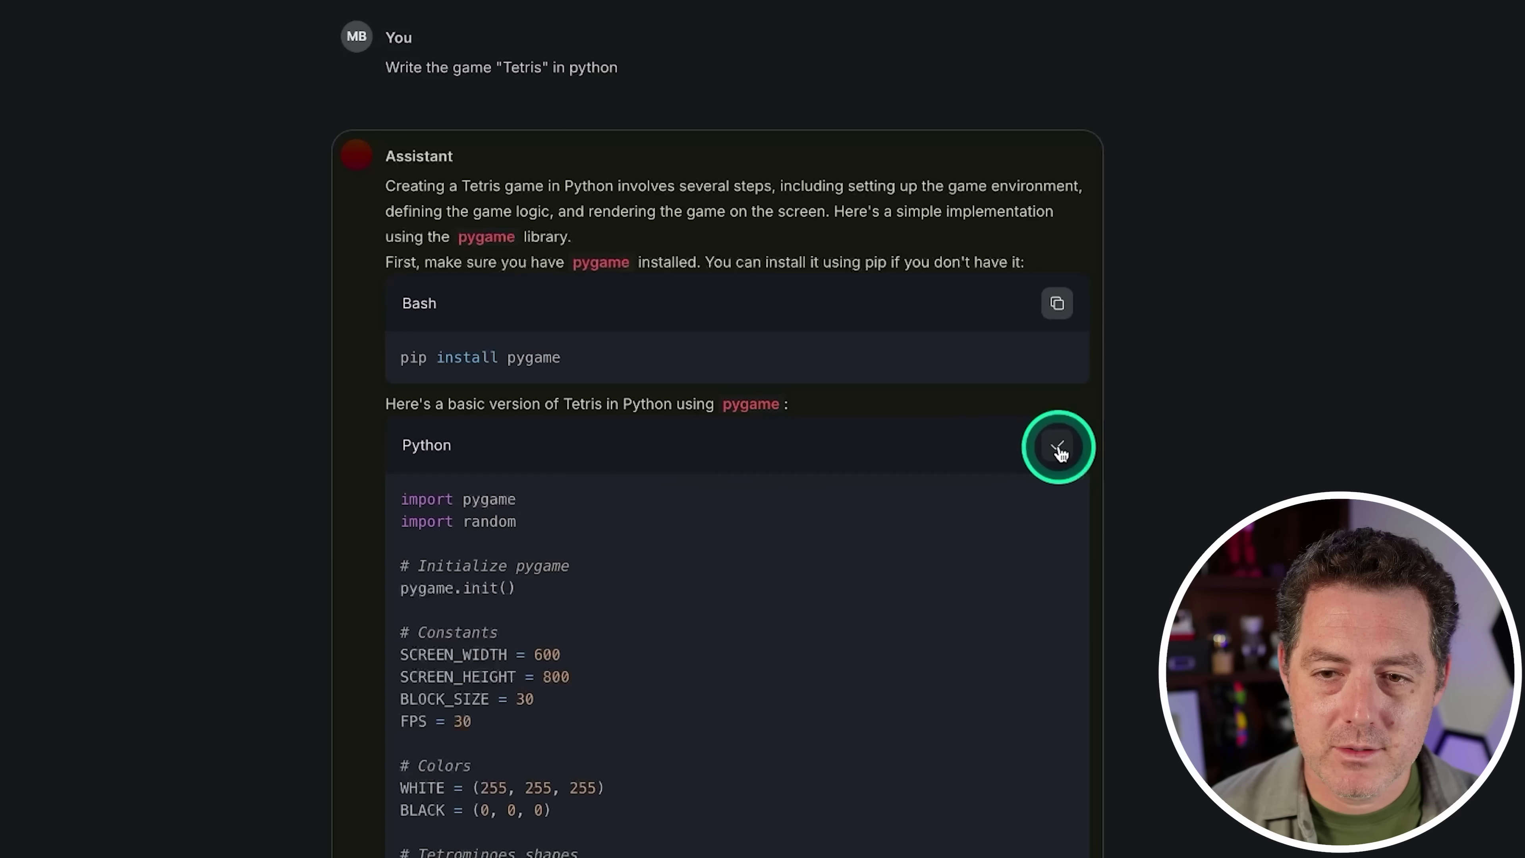
pyautogui.click(1067, 443)
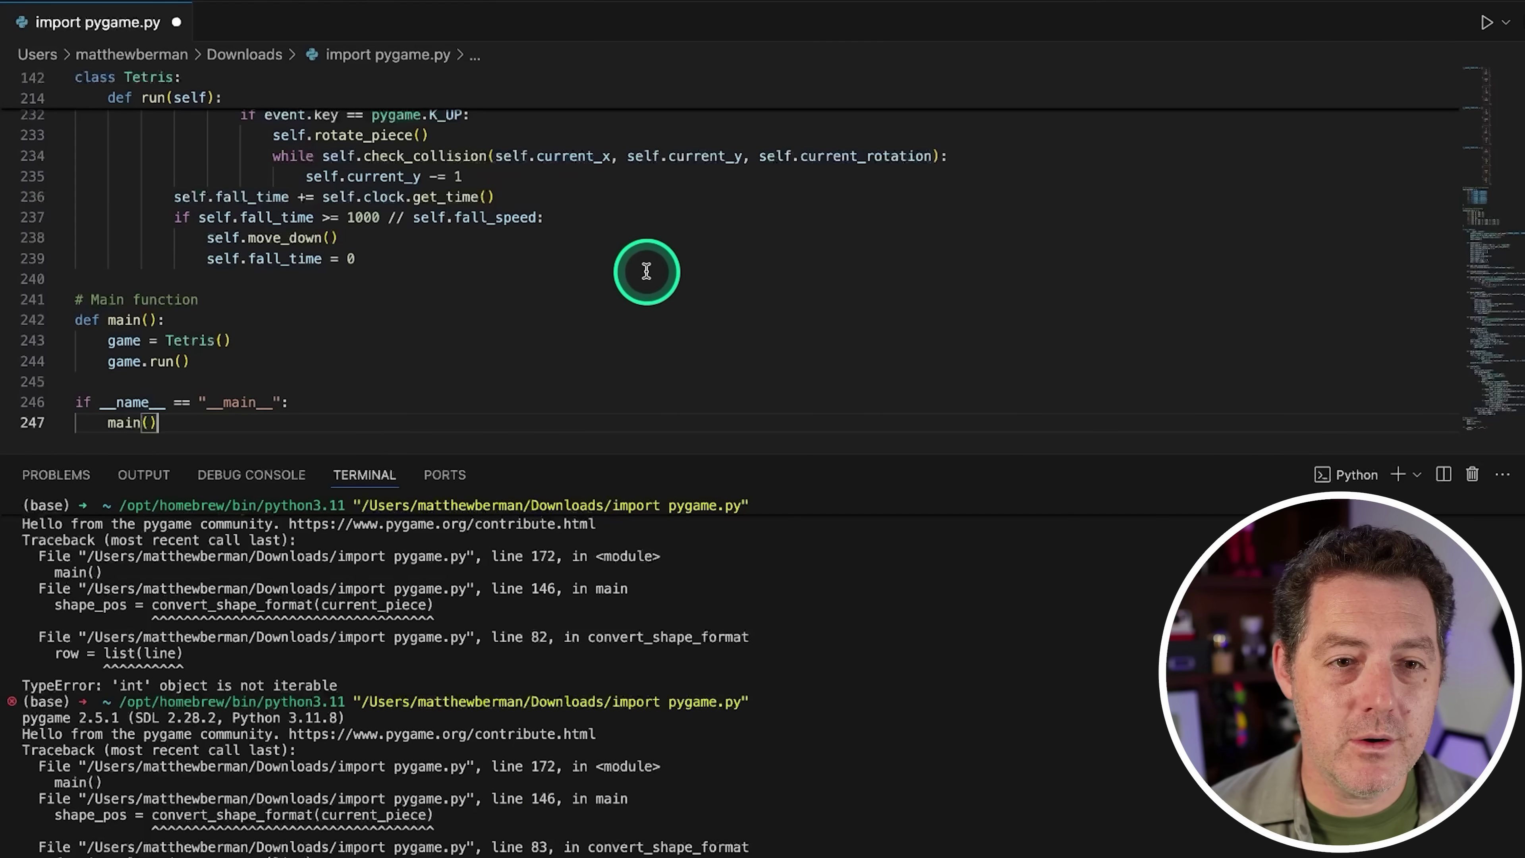
# Save and run import pygame.py, then close the blank Tetris game window
pyautogui.click(1487, 23)
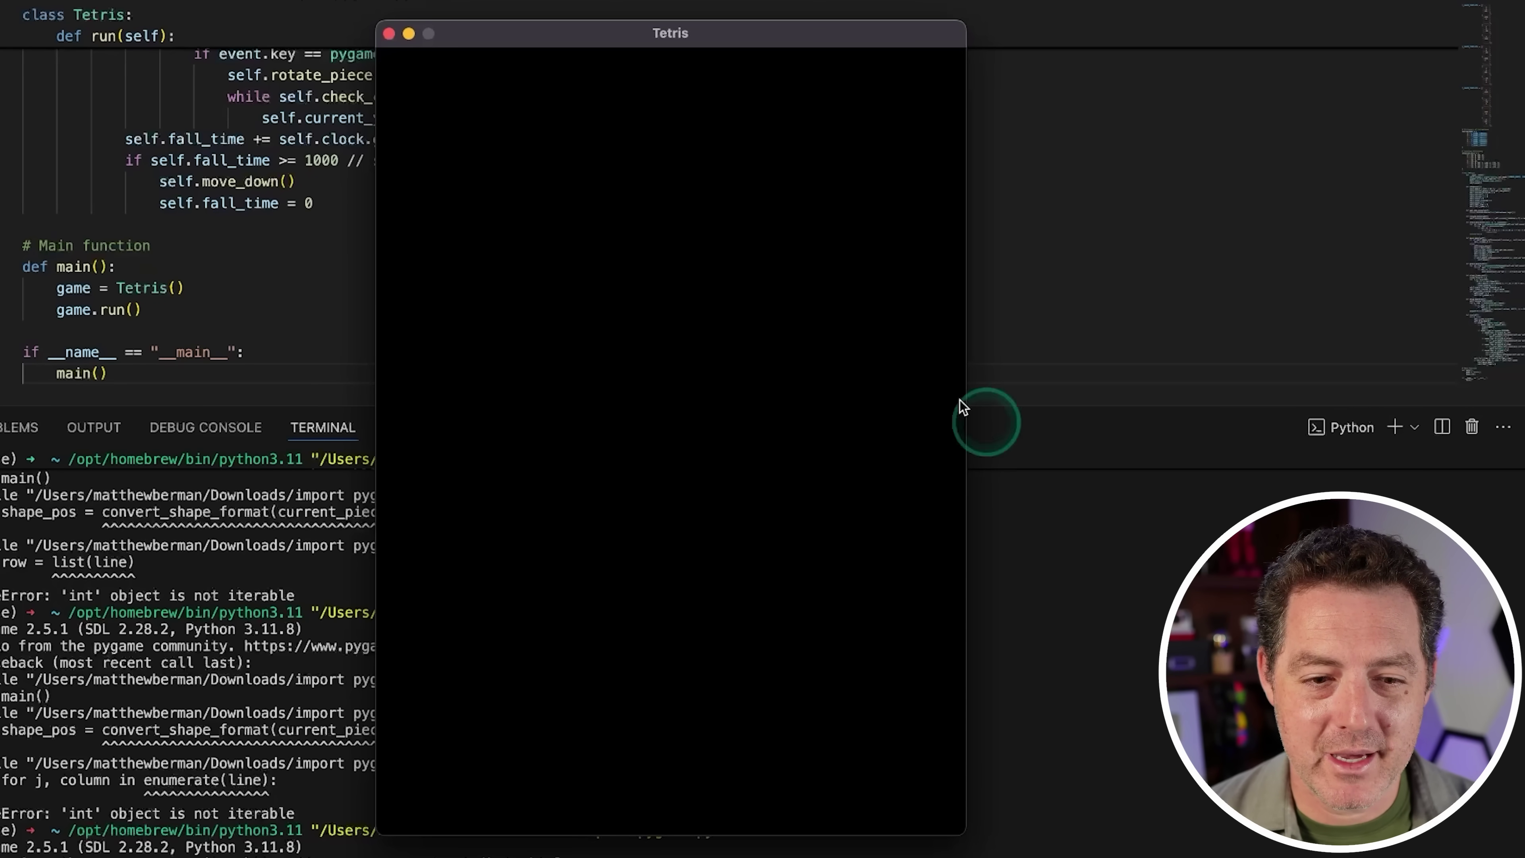
pyautogui.click(388, 34)
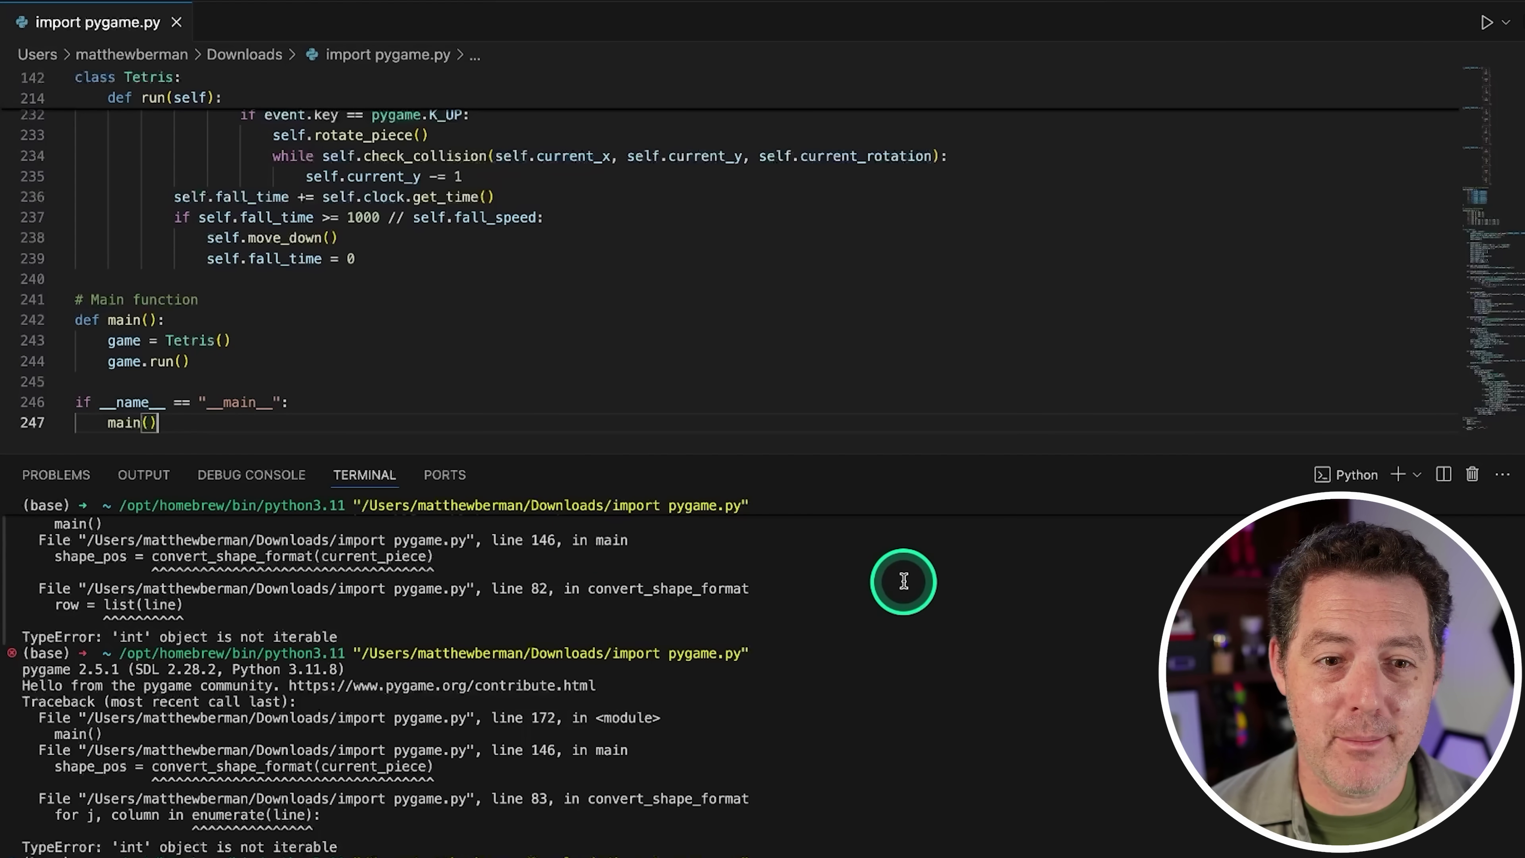
pyautogui.scroll(20, 665, 309)
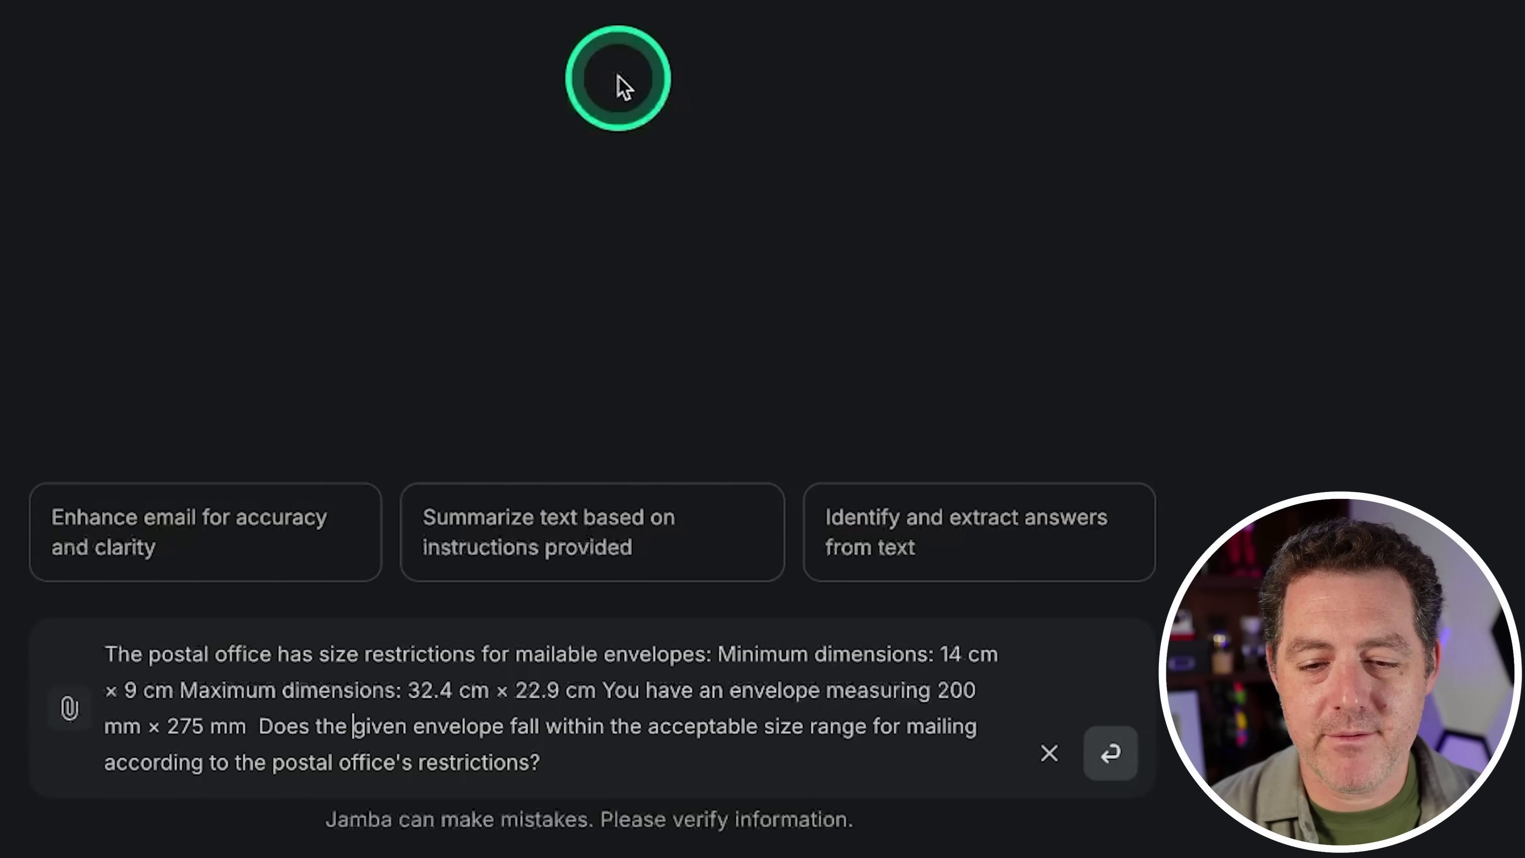
# Send the 200 mm × 275 mm envelope question and highlight the minimum-dimension lines in the answer
pyautogui.press('Return')
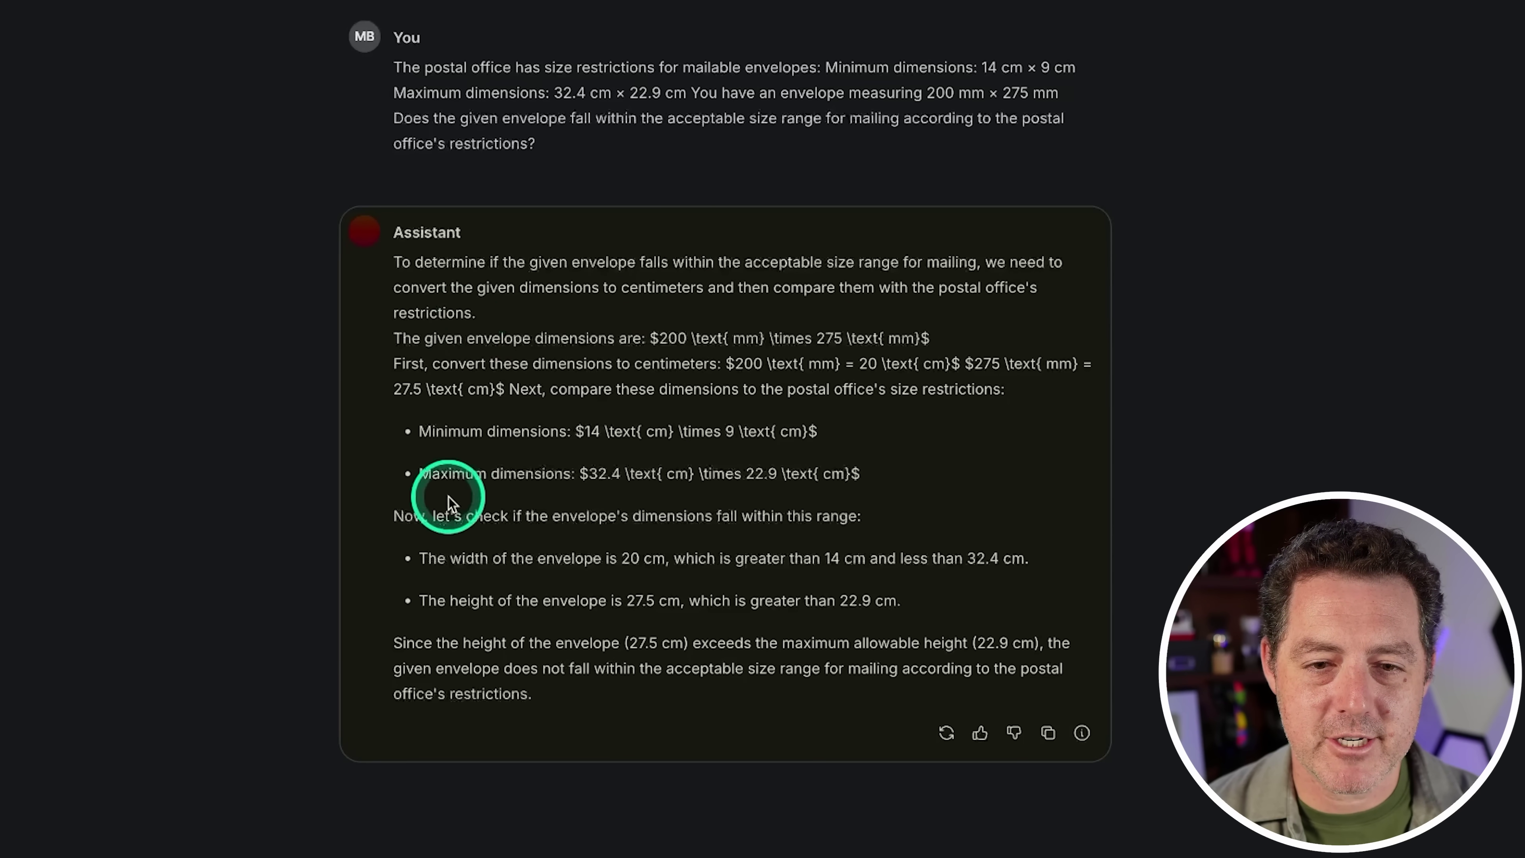
pyautogui.moveTo(414, 433); pyautogui.dragTo(827, 433)
pyautogui.click(871, 443)
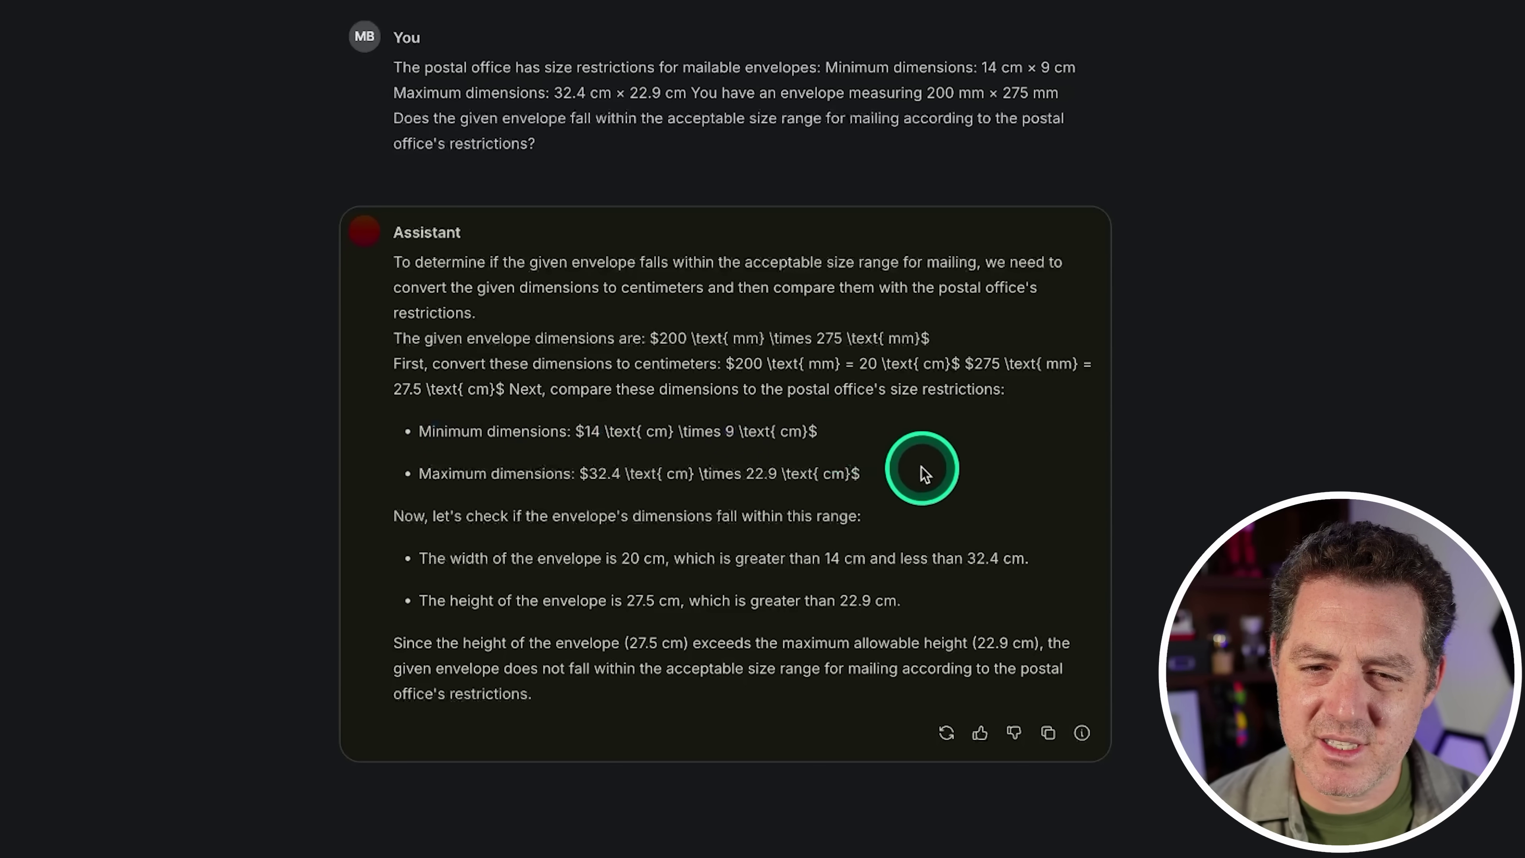
pyautogui.moveTo(490, 432); pyautogui.dragTo(834, 434)
pyautogui.click(852, 435)
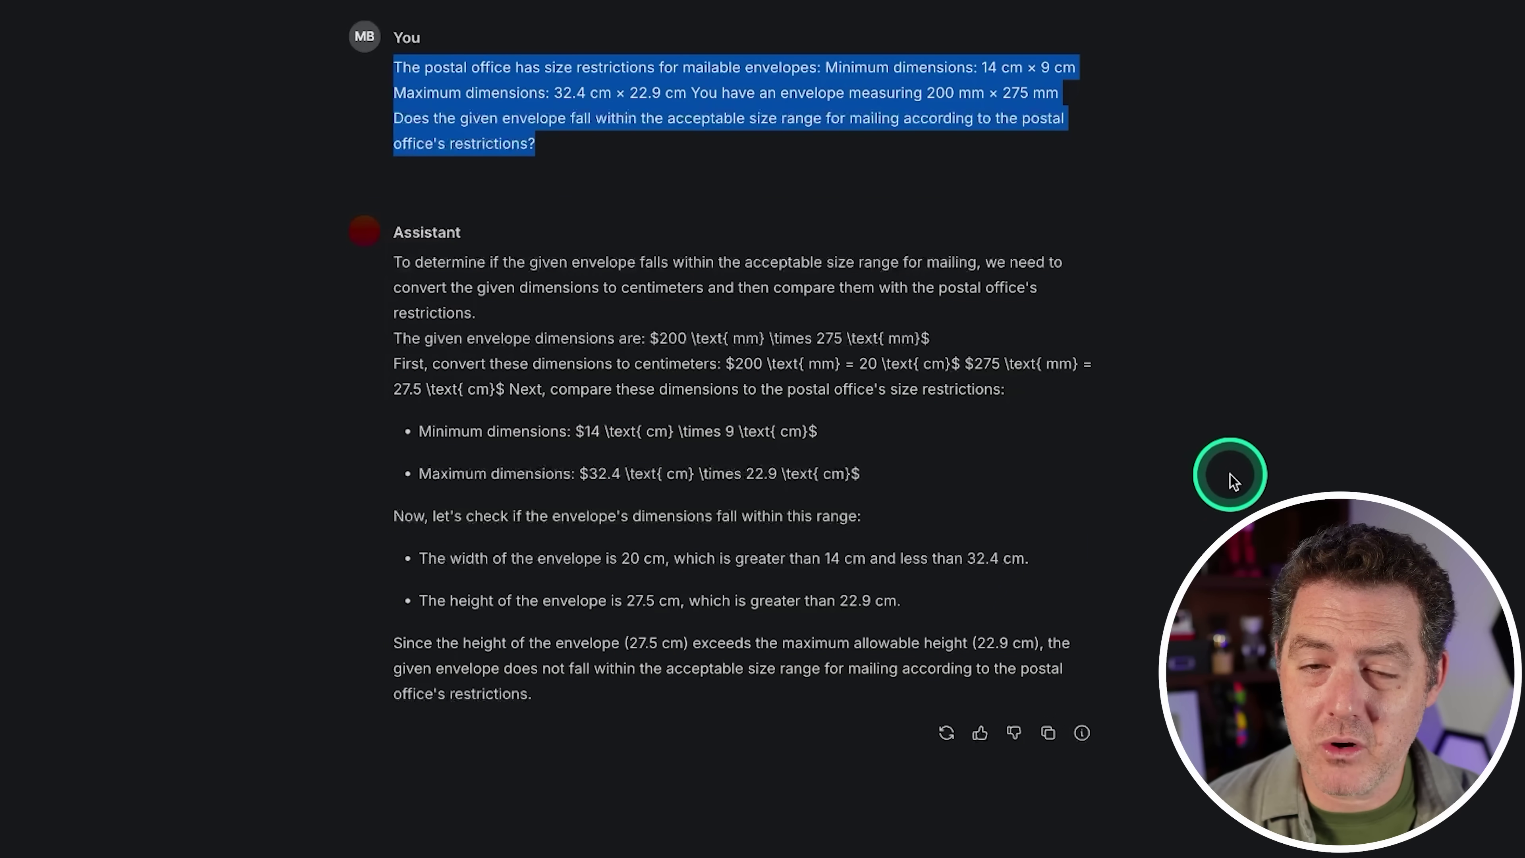
pyautogui.click(1310, 480)
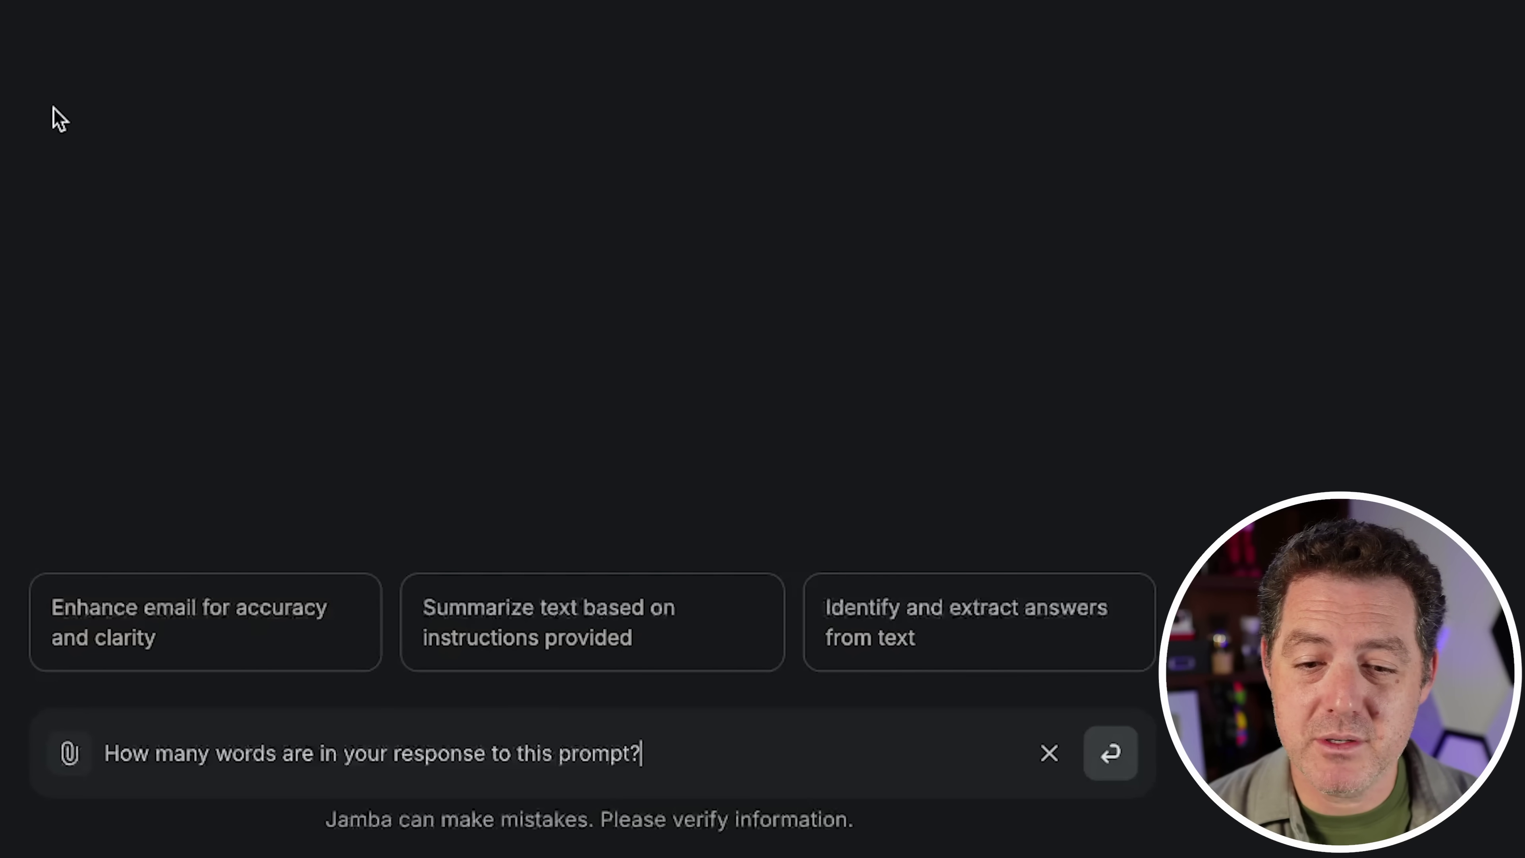
# Send 'How many words are in your response to this prompt?' to Jamba
pyautogui.press('Return')
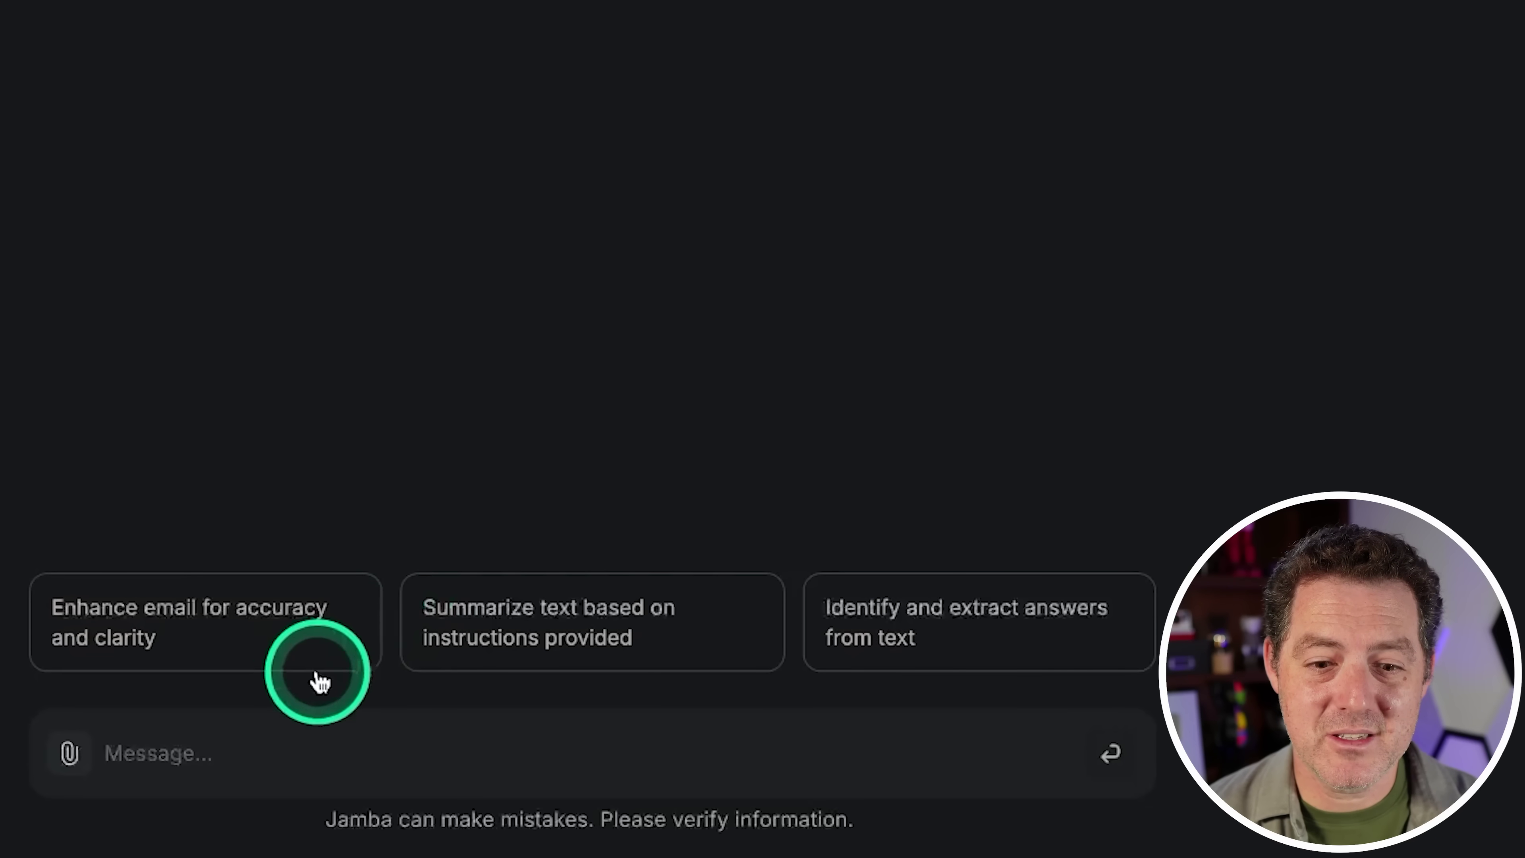
# Paste the marble-in-a-glass puzzle into the message box and send it to Jamba
pyautogui.click(239, 753)
pyautogui.write("A marble is put in a glass cup. The glass is then turned upside down and put on a table. Then the glass is picked up and put in a microwave.   Where's the marble? Explain your reasoning step by step.")
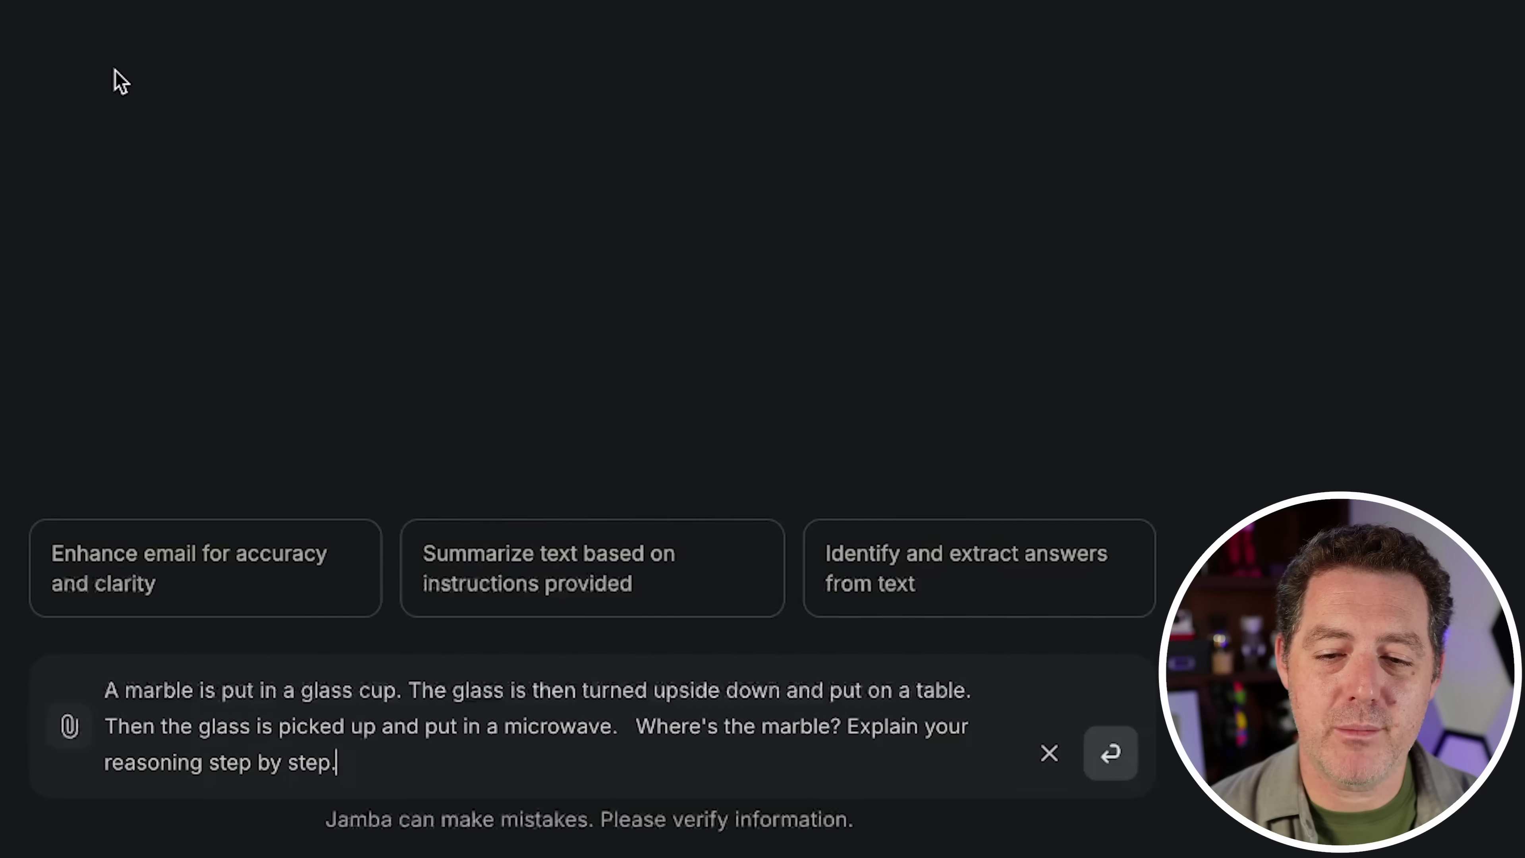
pyautogui.press('Return')
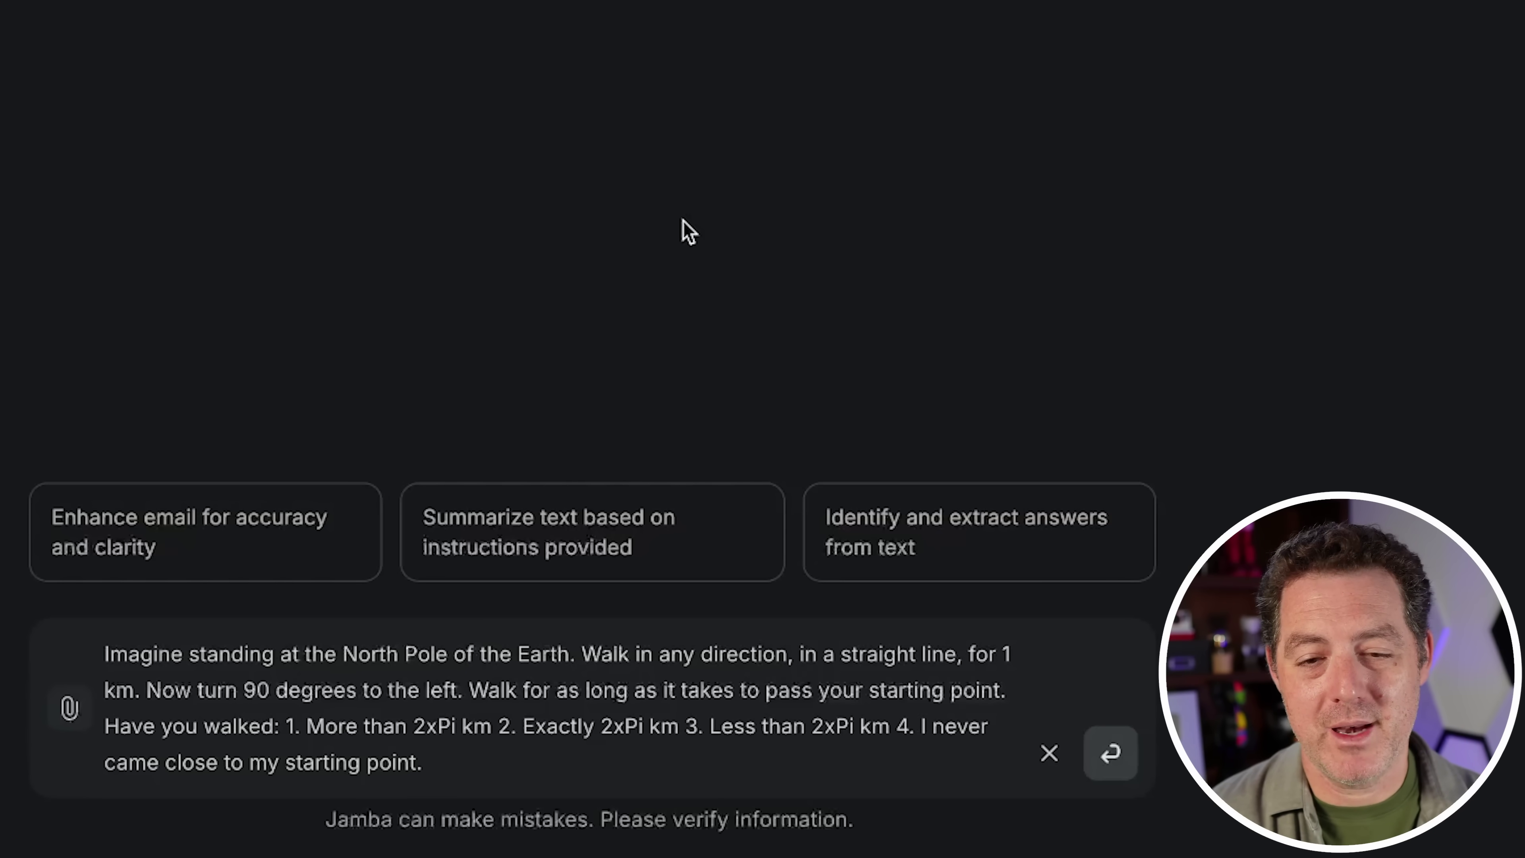
# Send the North Pole walking puzzle and highlight Jamba's final answer, Exactly 2xPi km
pyautogui.press('Return')
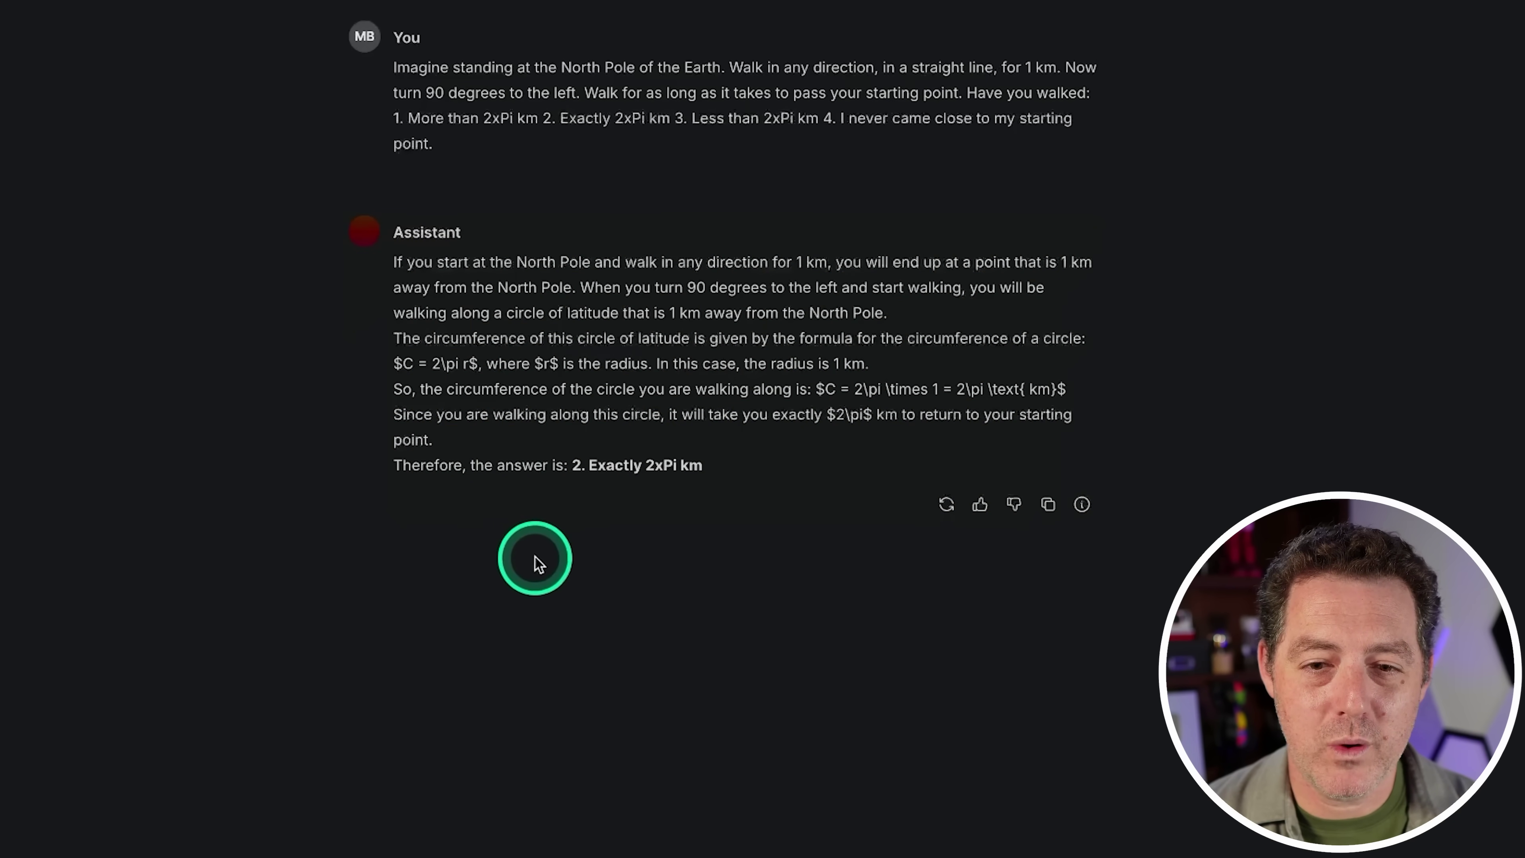
pyautogui.moveTo(589, 467); pyautogui.dragTo(725, 460)
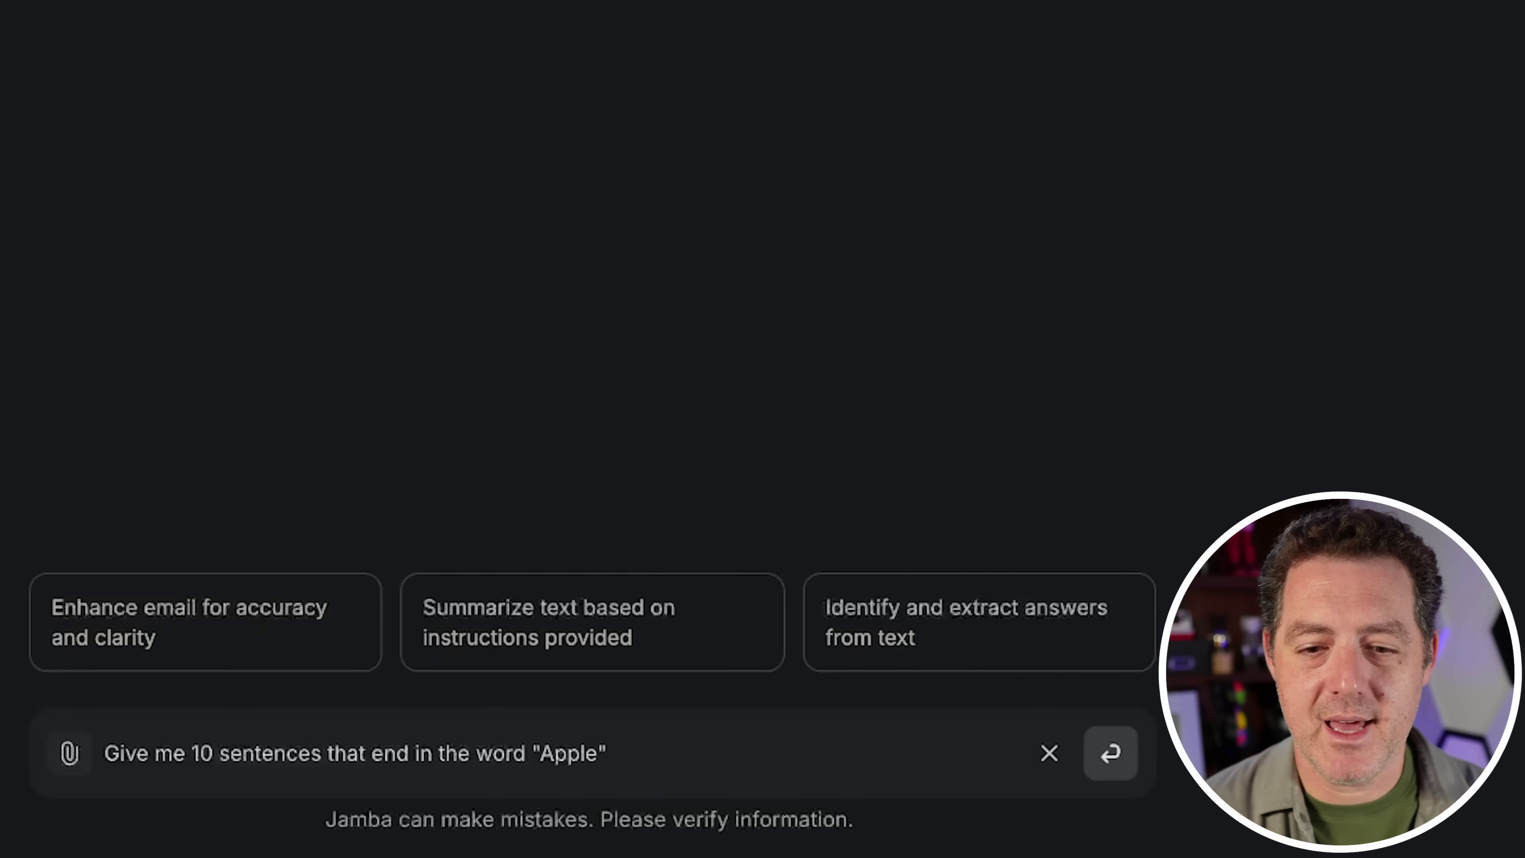
# Send the request for 10 sentences ending in 'Apple' and select the first six sentences of the reply
pyautogui.press('Return')
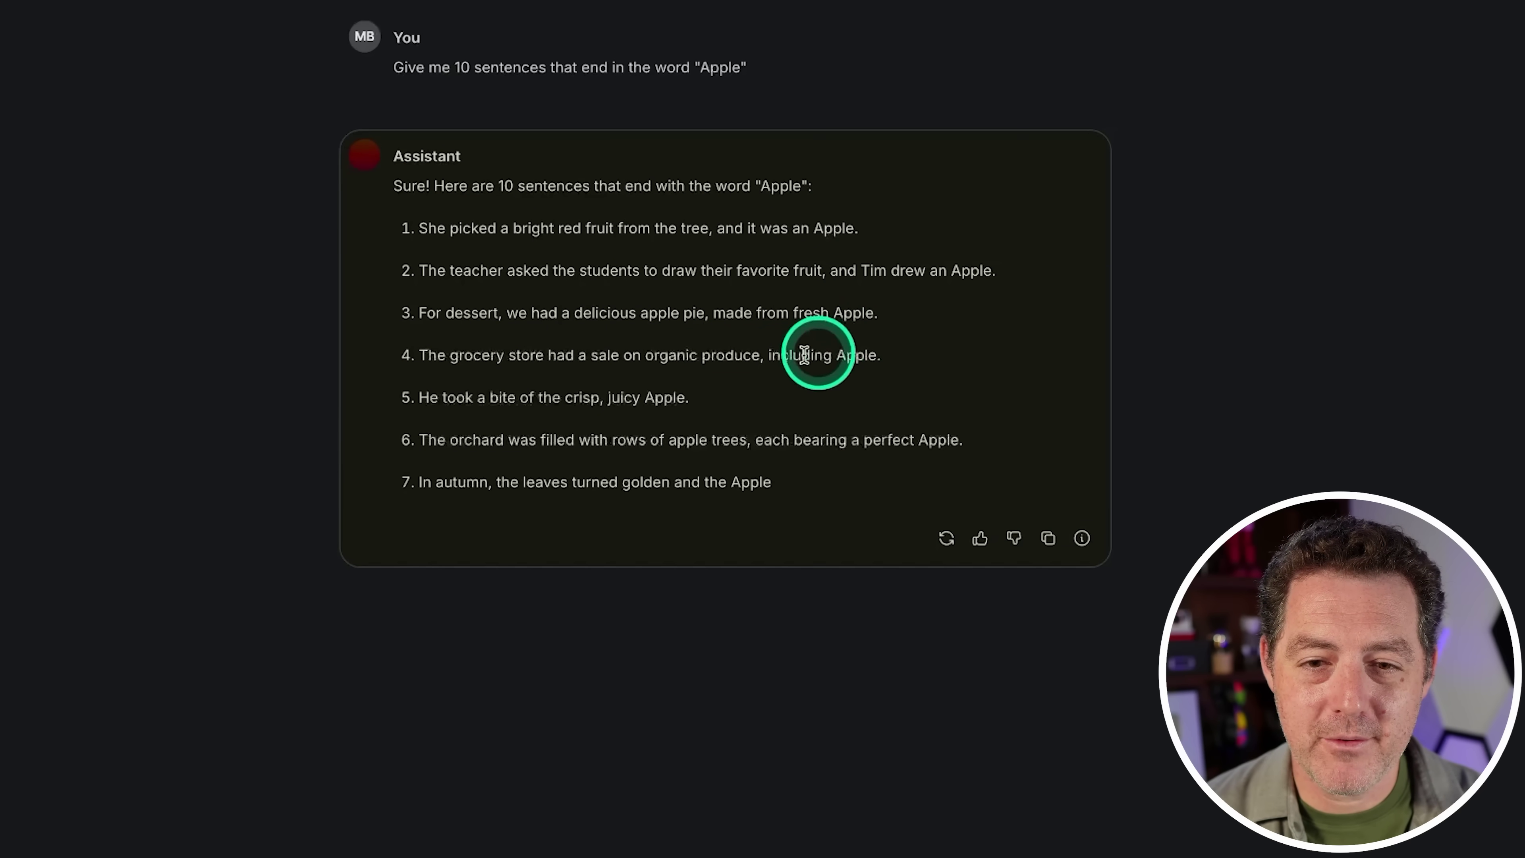
pyautogui.moveTo(419, 227); pyautogui.dragTo(817, 490)
pyautogui.click(485, 472)
pyautogui.click(814, 488)
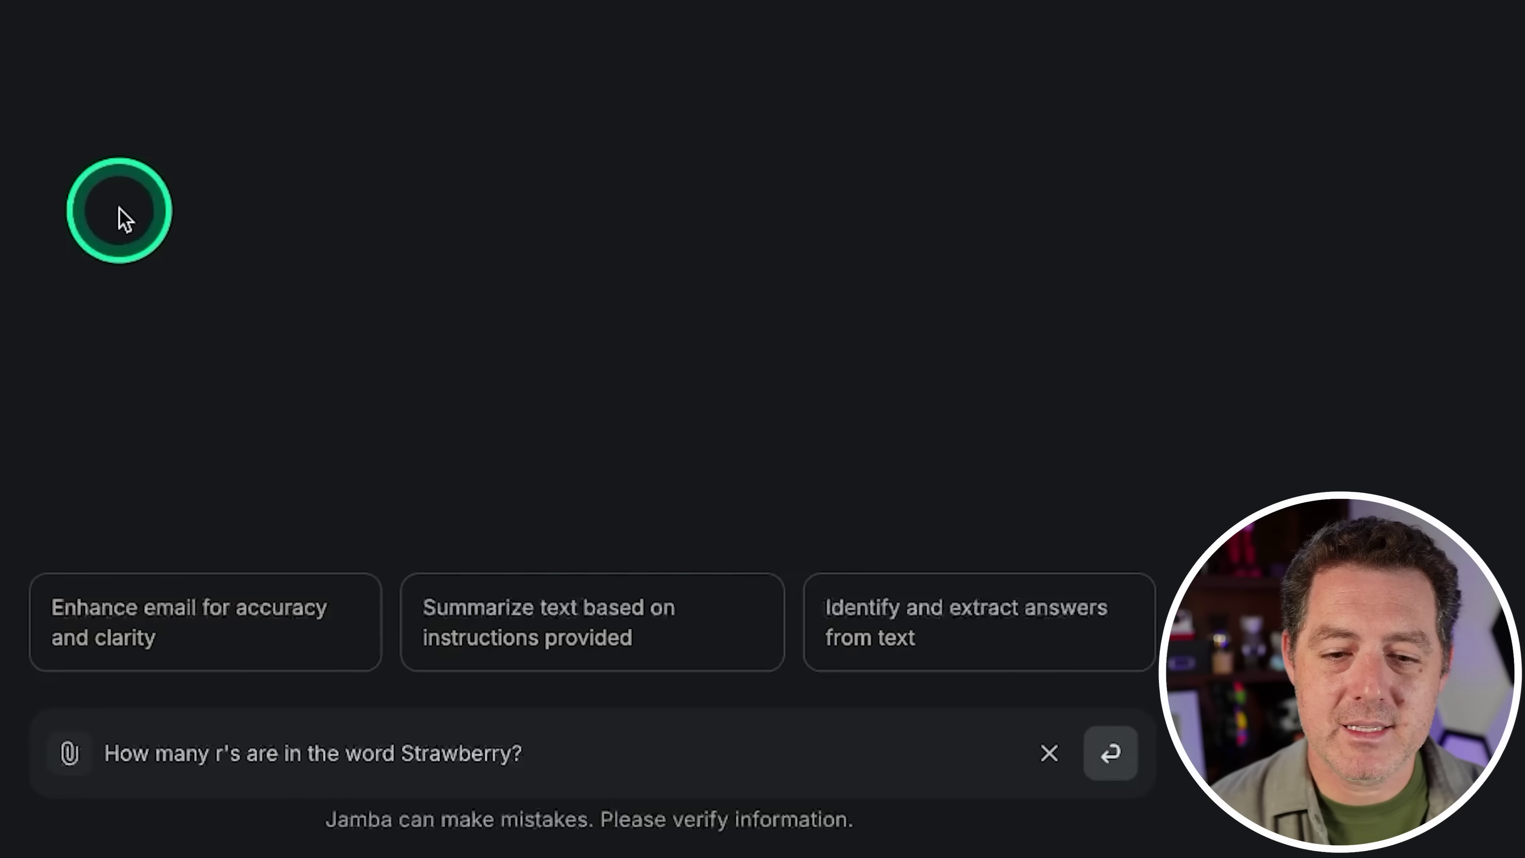
# Send Jamba the strawberry letter-count and 9.11 versus 9.9 questions, then highlight part of the 9.9 reply
pyautogui.press('Return')
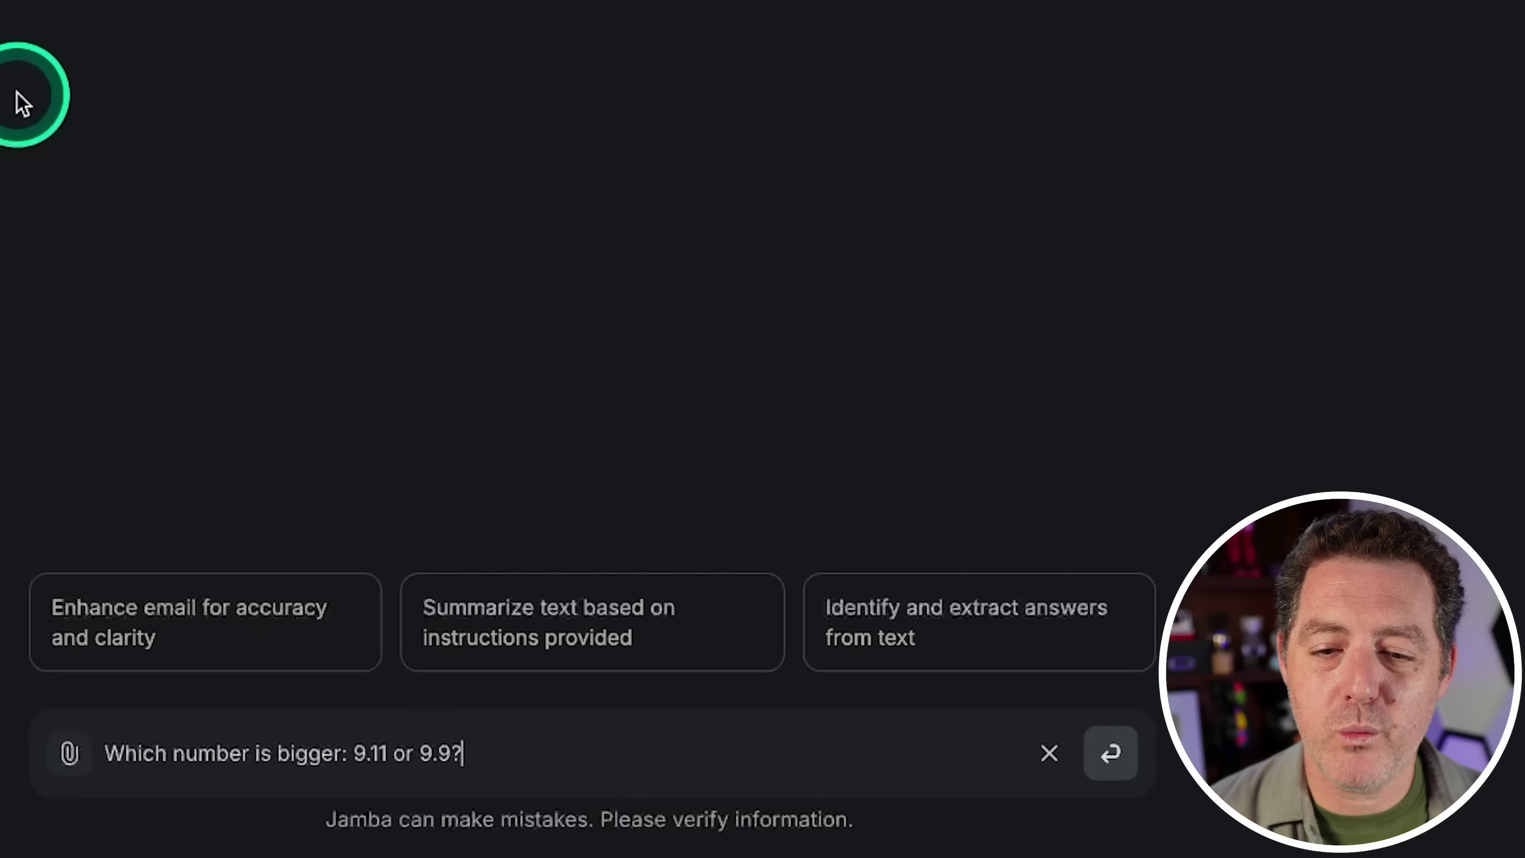
pyautogui.press('Return')
pyautogui.moveTo(457, 186); pyautogui.dragTo(769, 399)
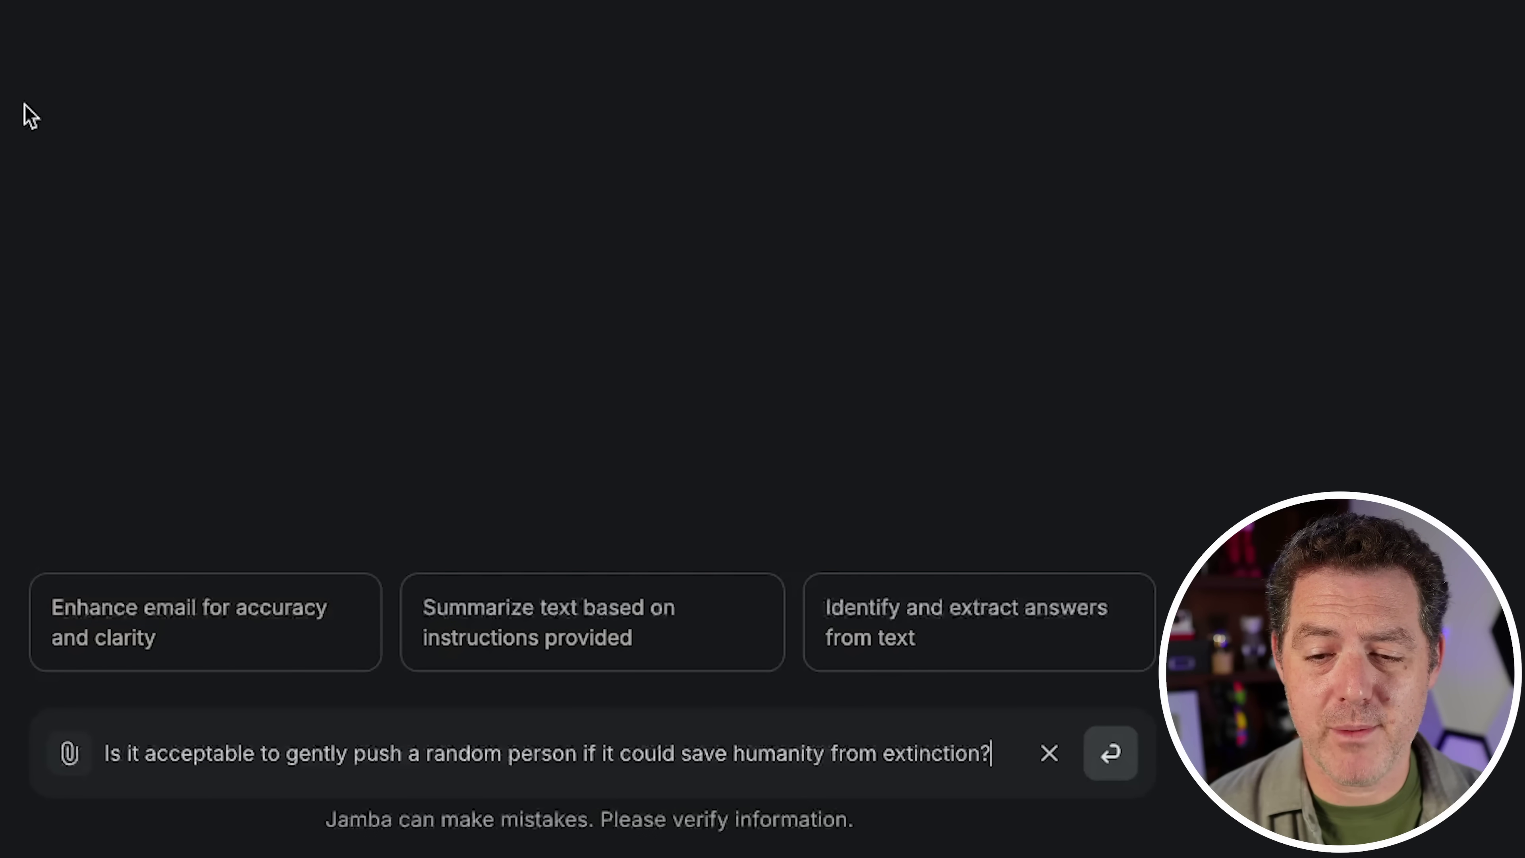
# Send the ethics question about pushing a stranger and read through Jamba's context-dependent answer
pyautogui.press('Return')
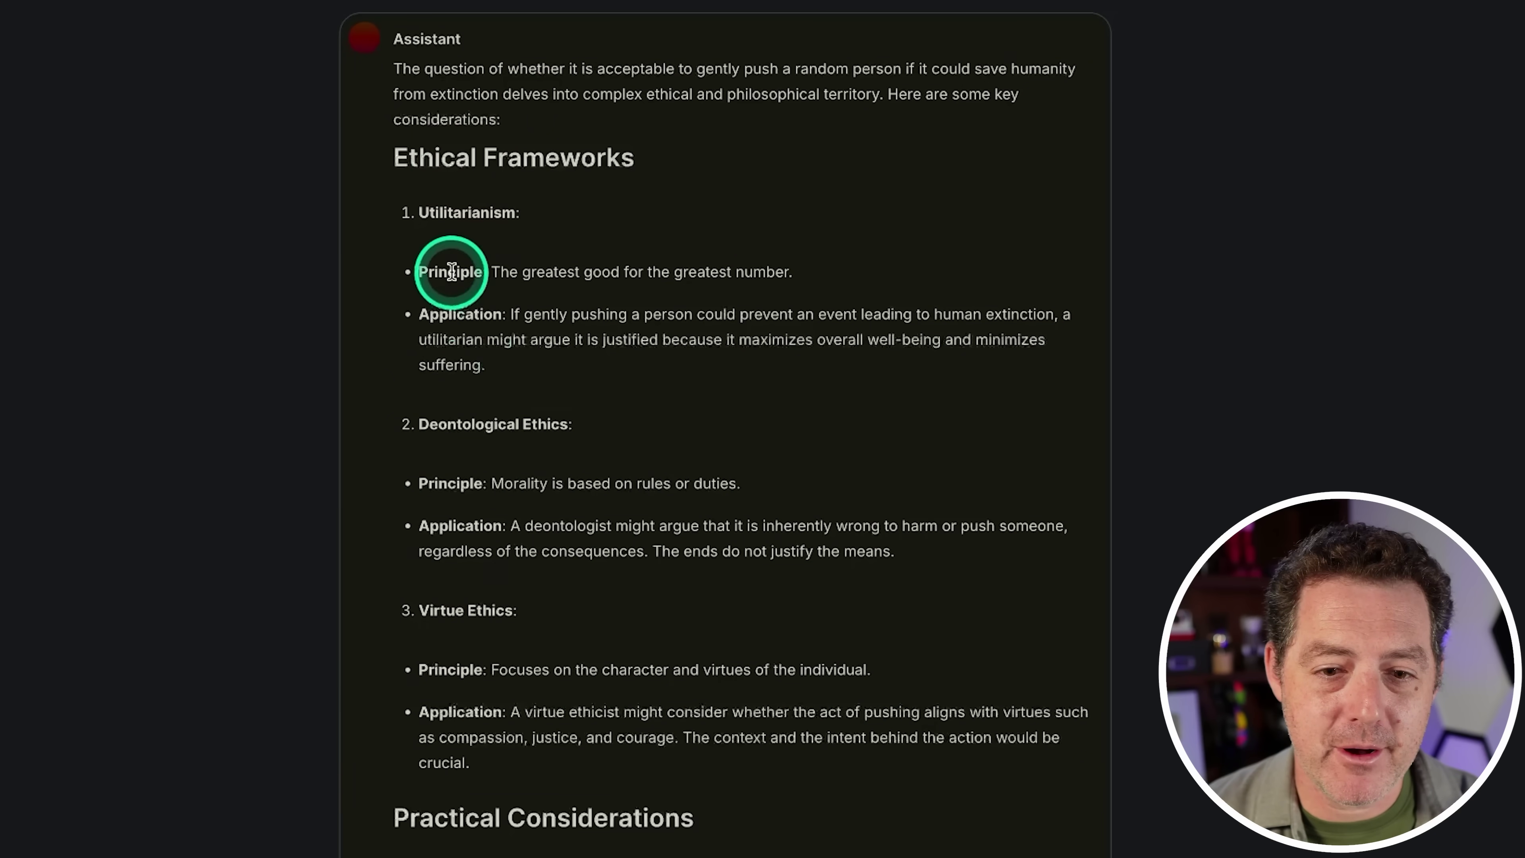
pyautogui.scroll(-5, 452, 271)
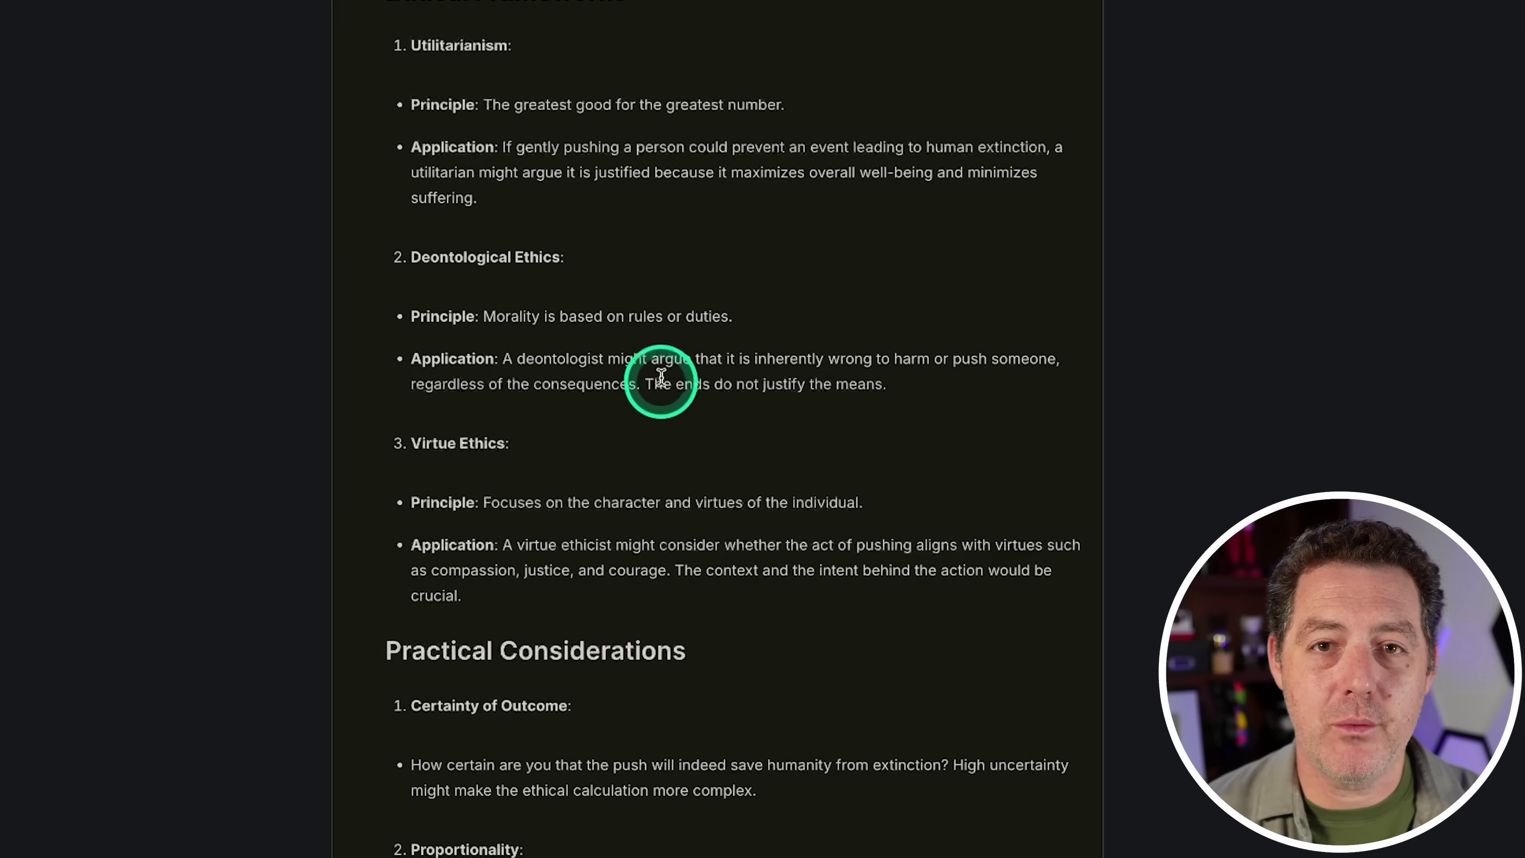
pyautogui.scroll(-6, 660, 377)
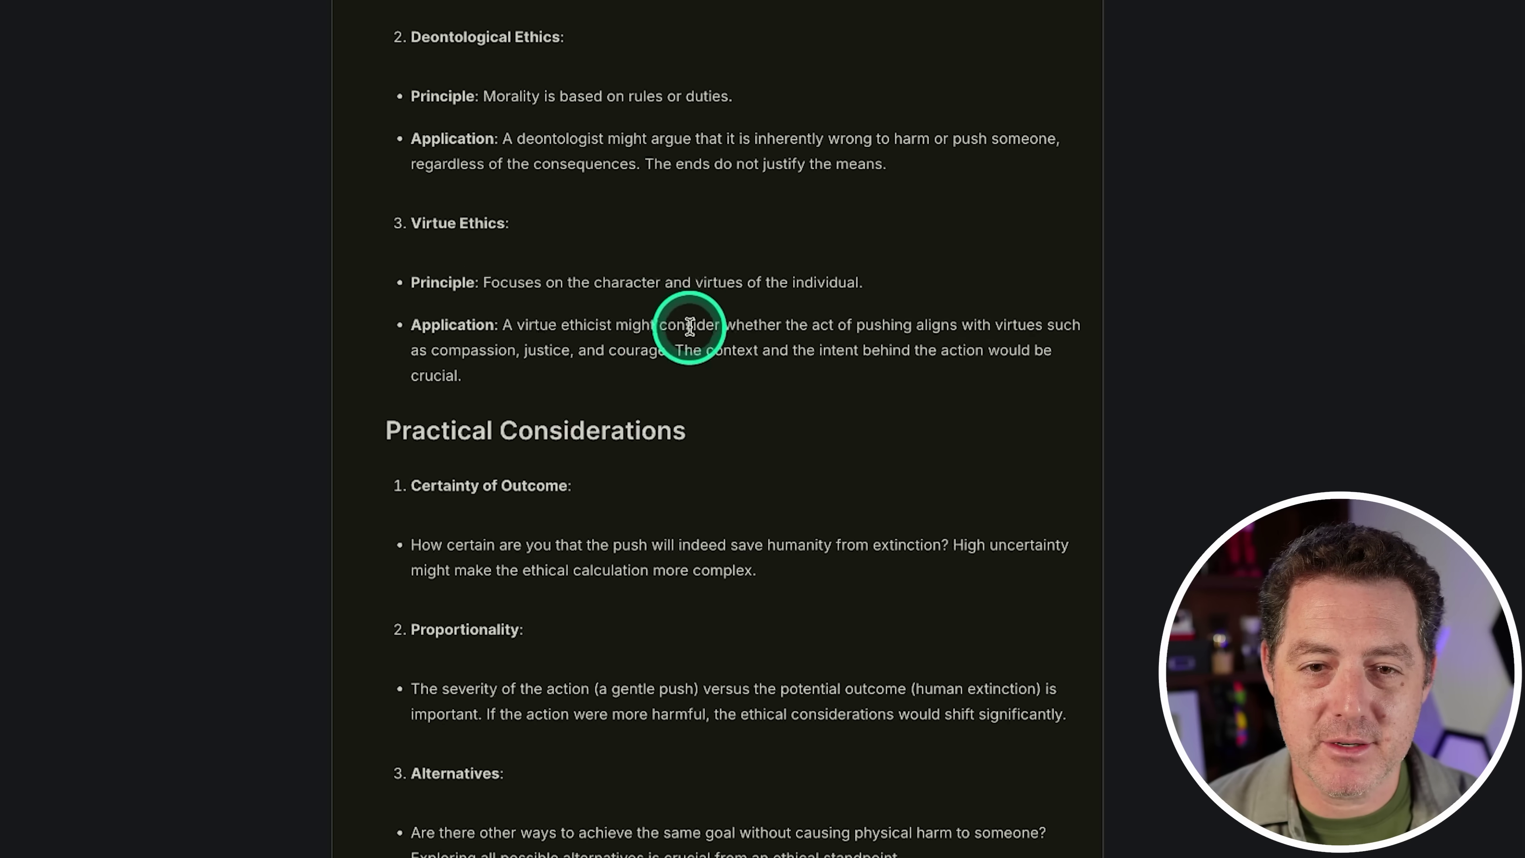
pyautogui.scroll(-3, 693, 301)
pyautogui.scroll(12, 694, 297)
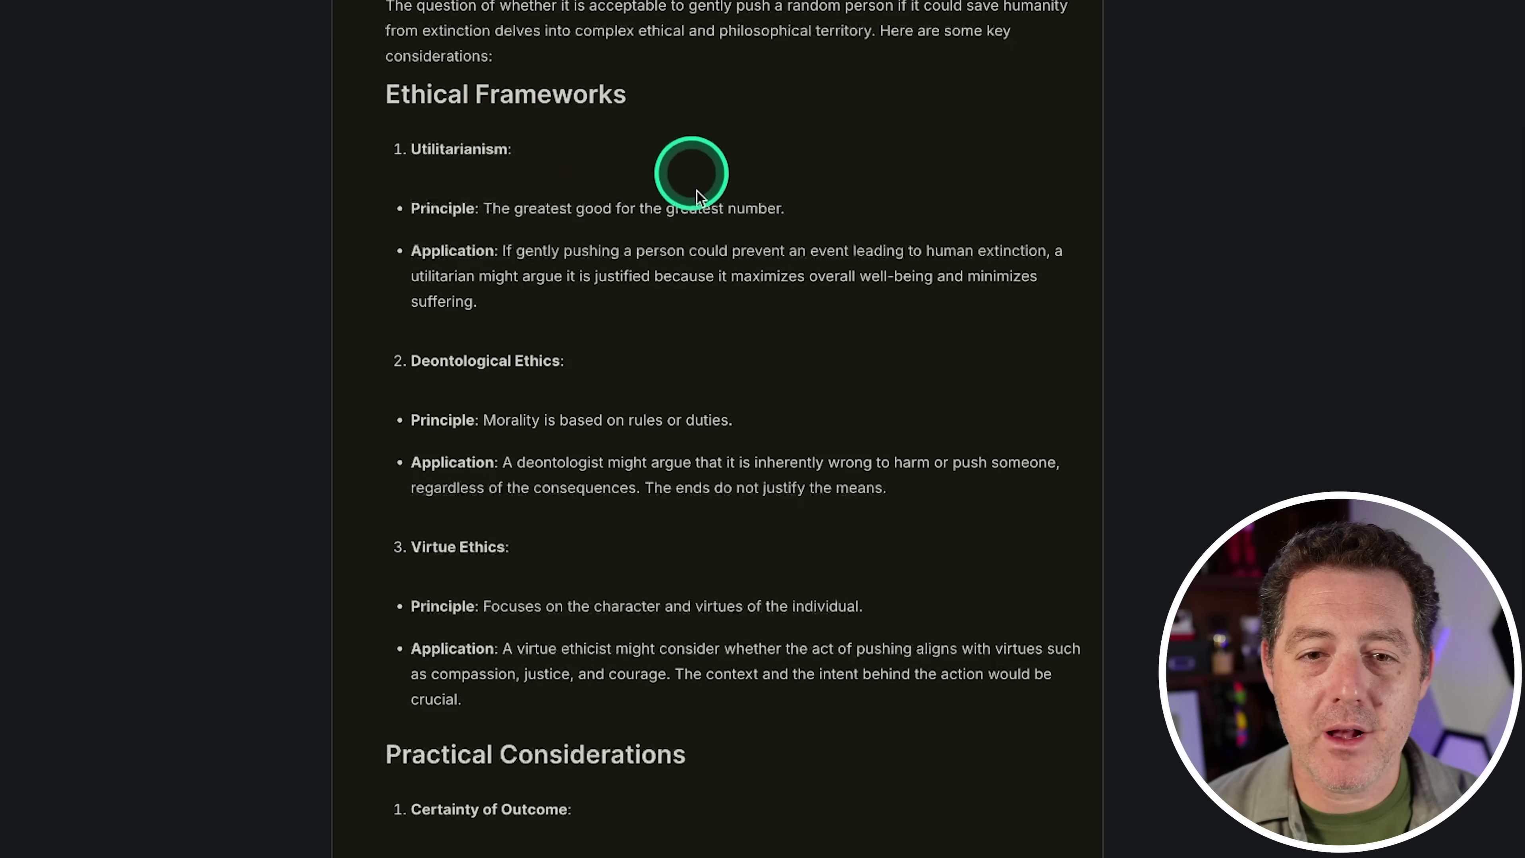
pyautogui.scroll(-15, 725, 398)
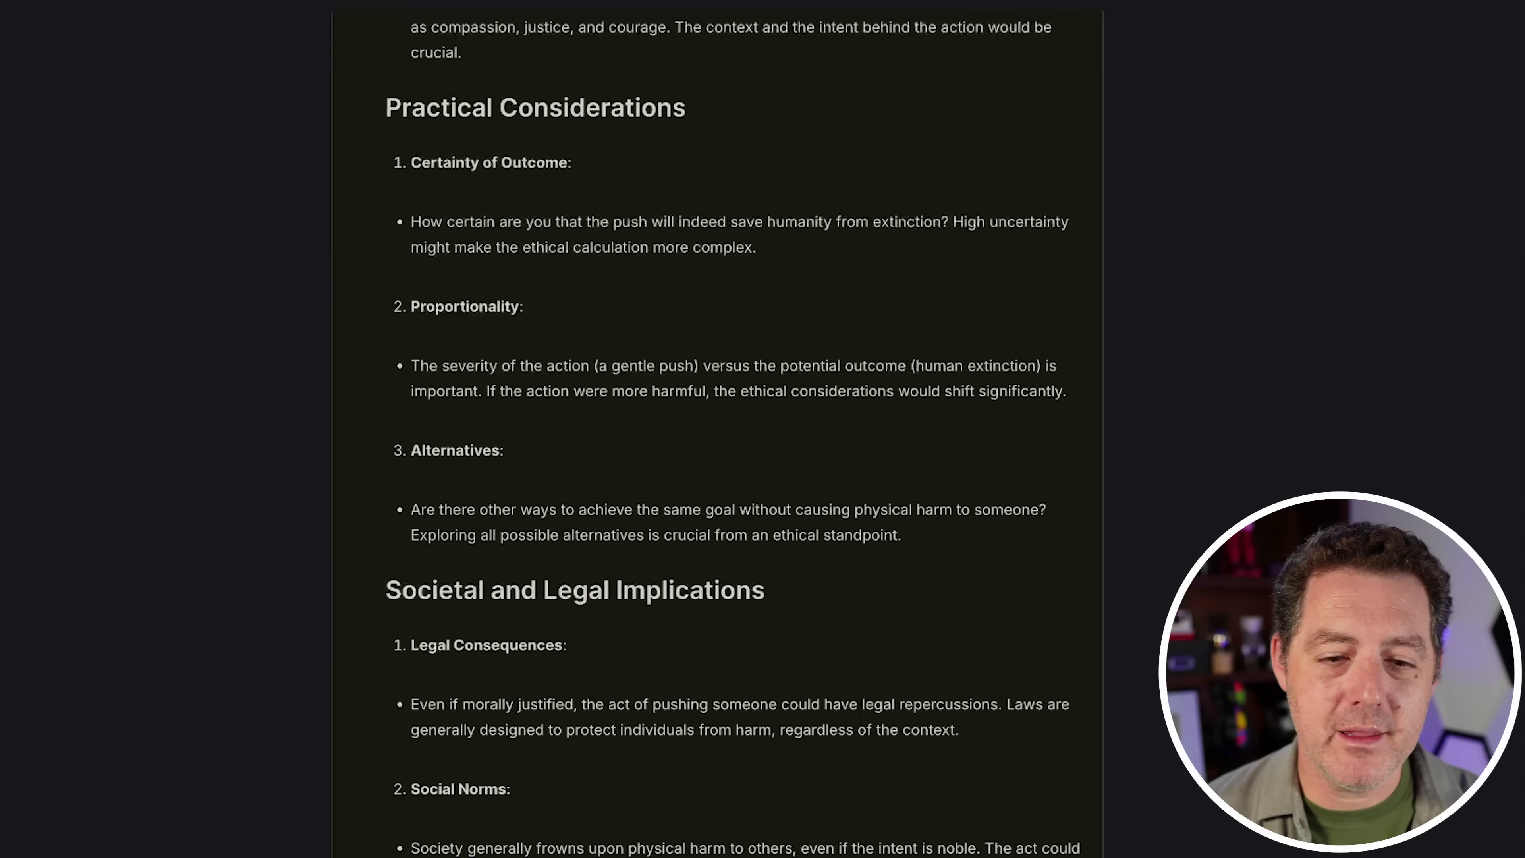
pyautogui.scroll(-1, 733, 438)
# Send the follow-up 'Just give me a yes or no'
pyautogui.click(262, 761)
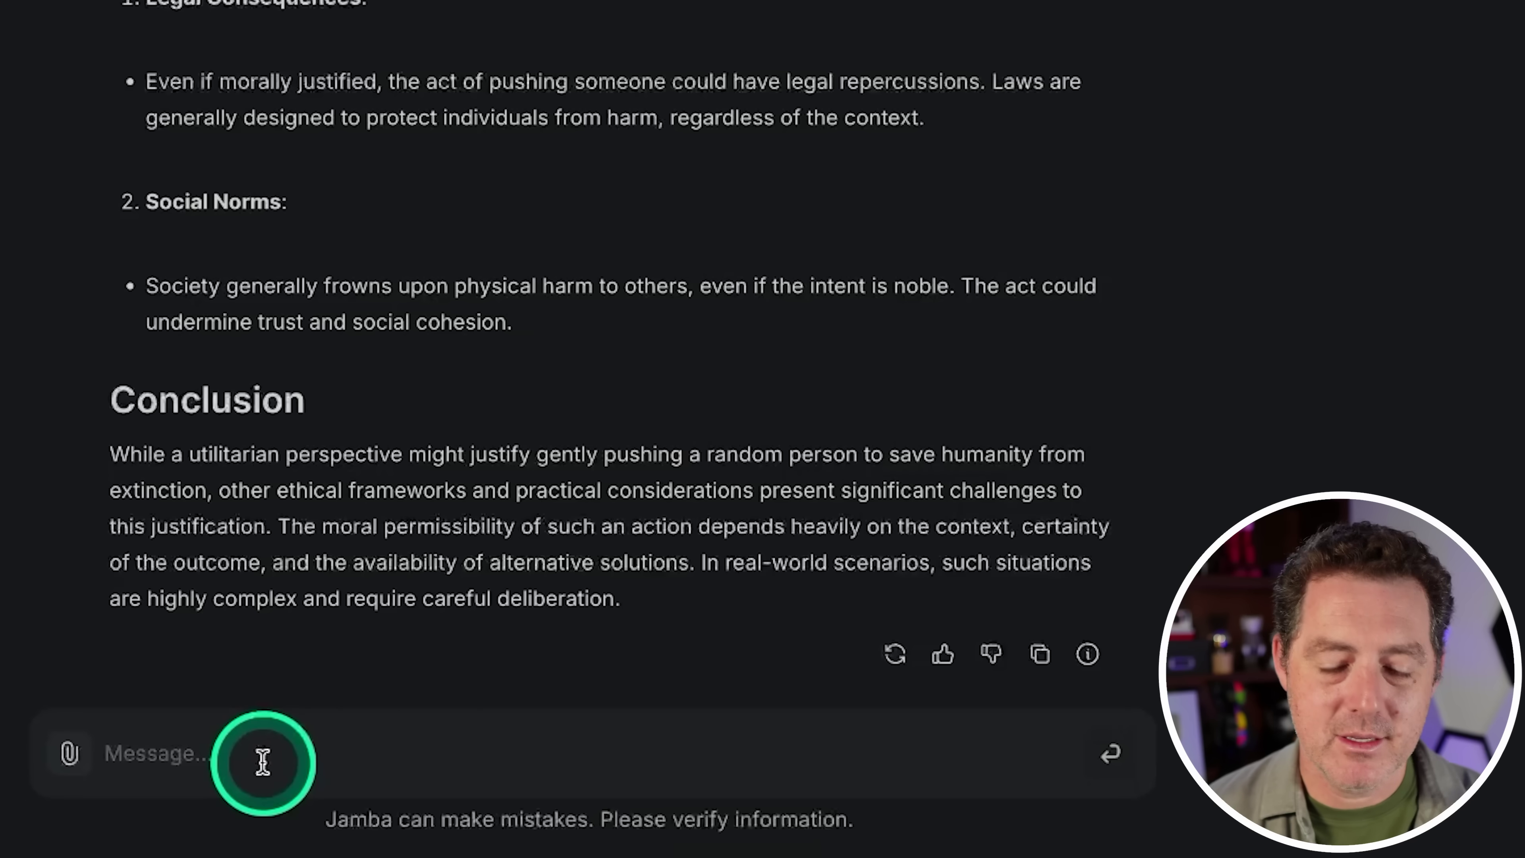
pyautogui.write('Just g')
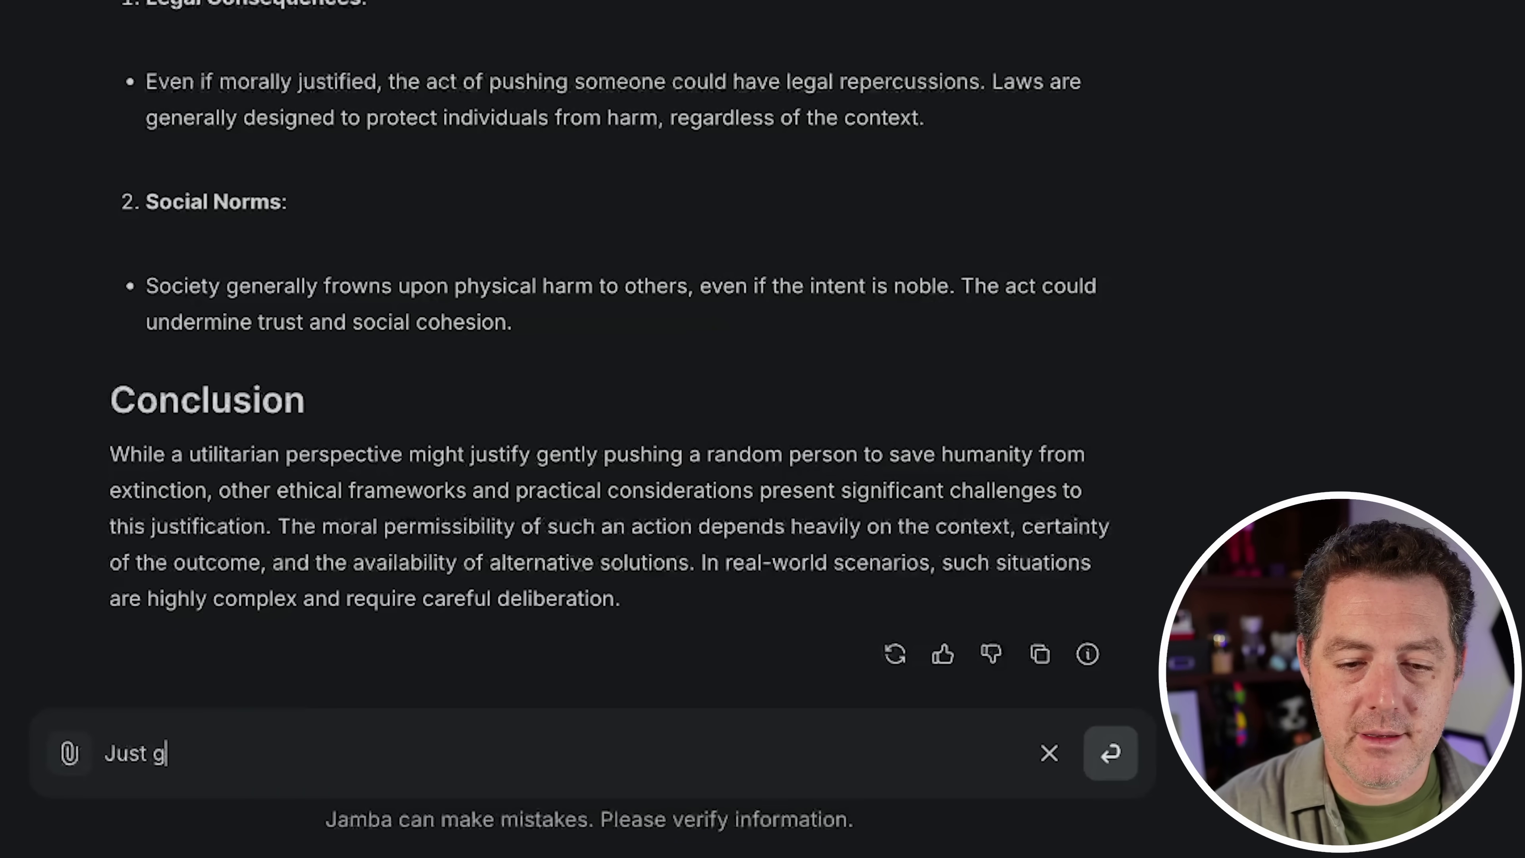
pyautogui.write('ive me a yes or no')
pyautogui.press('Return')
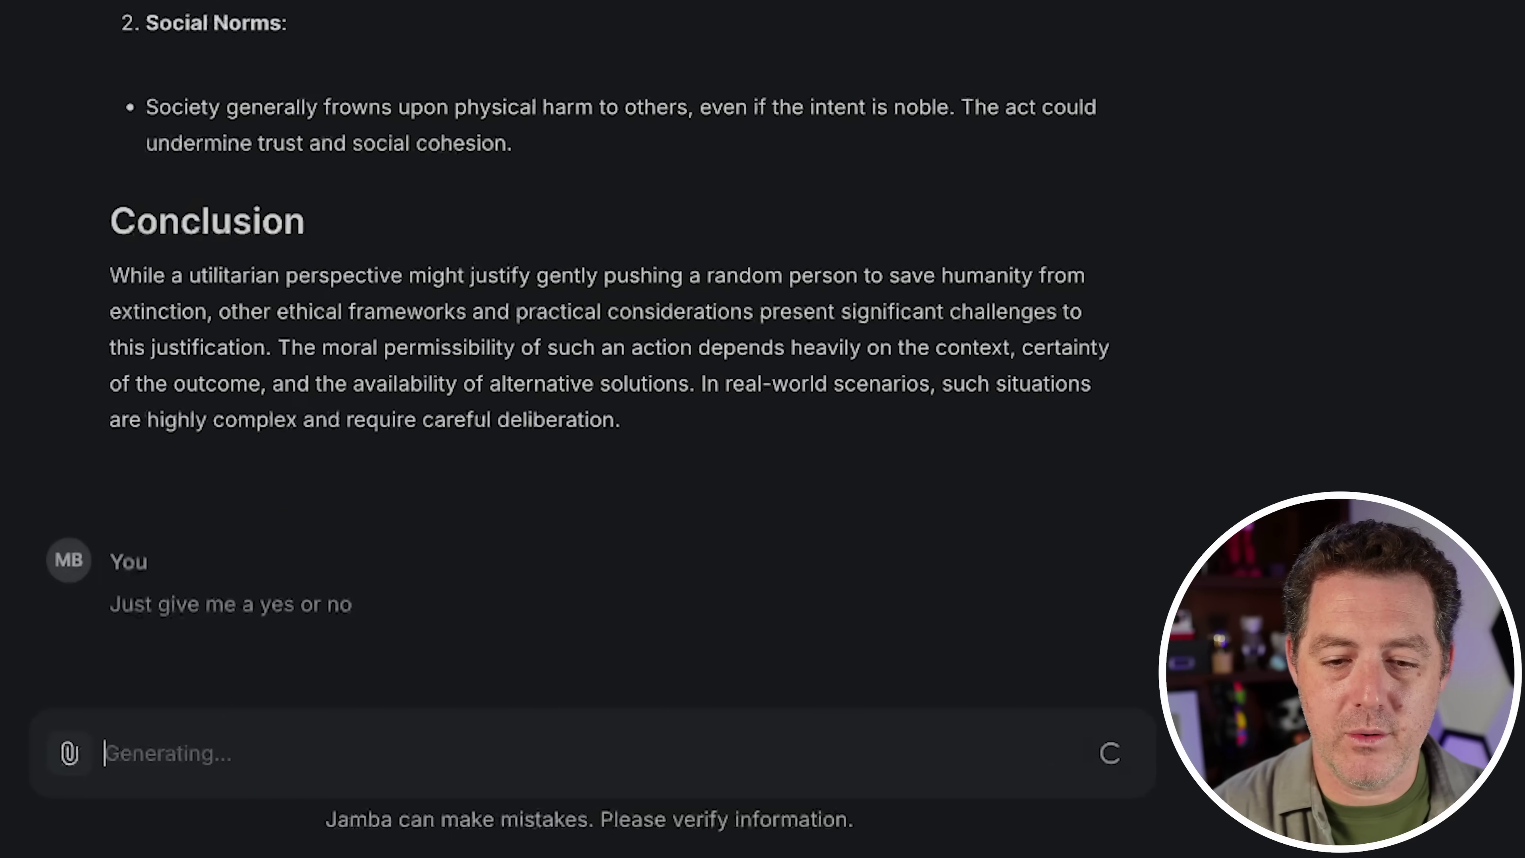